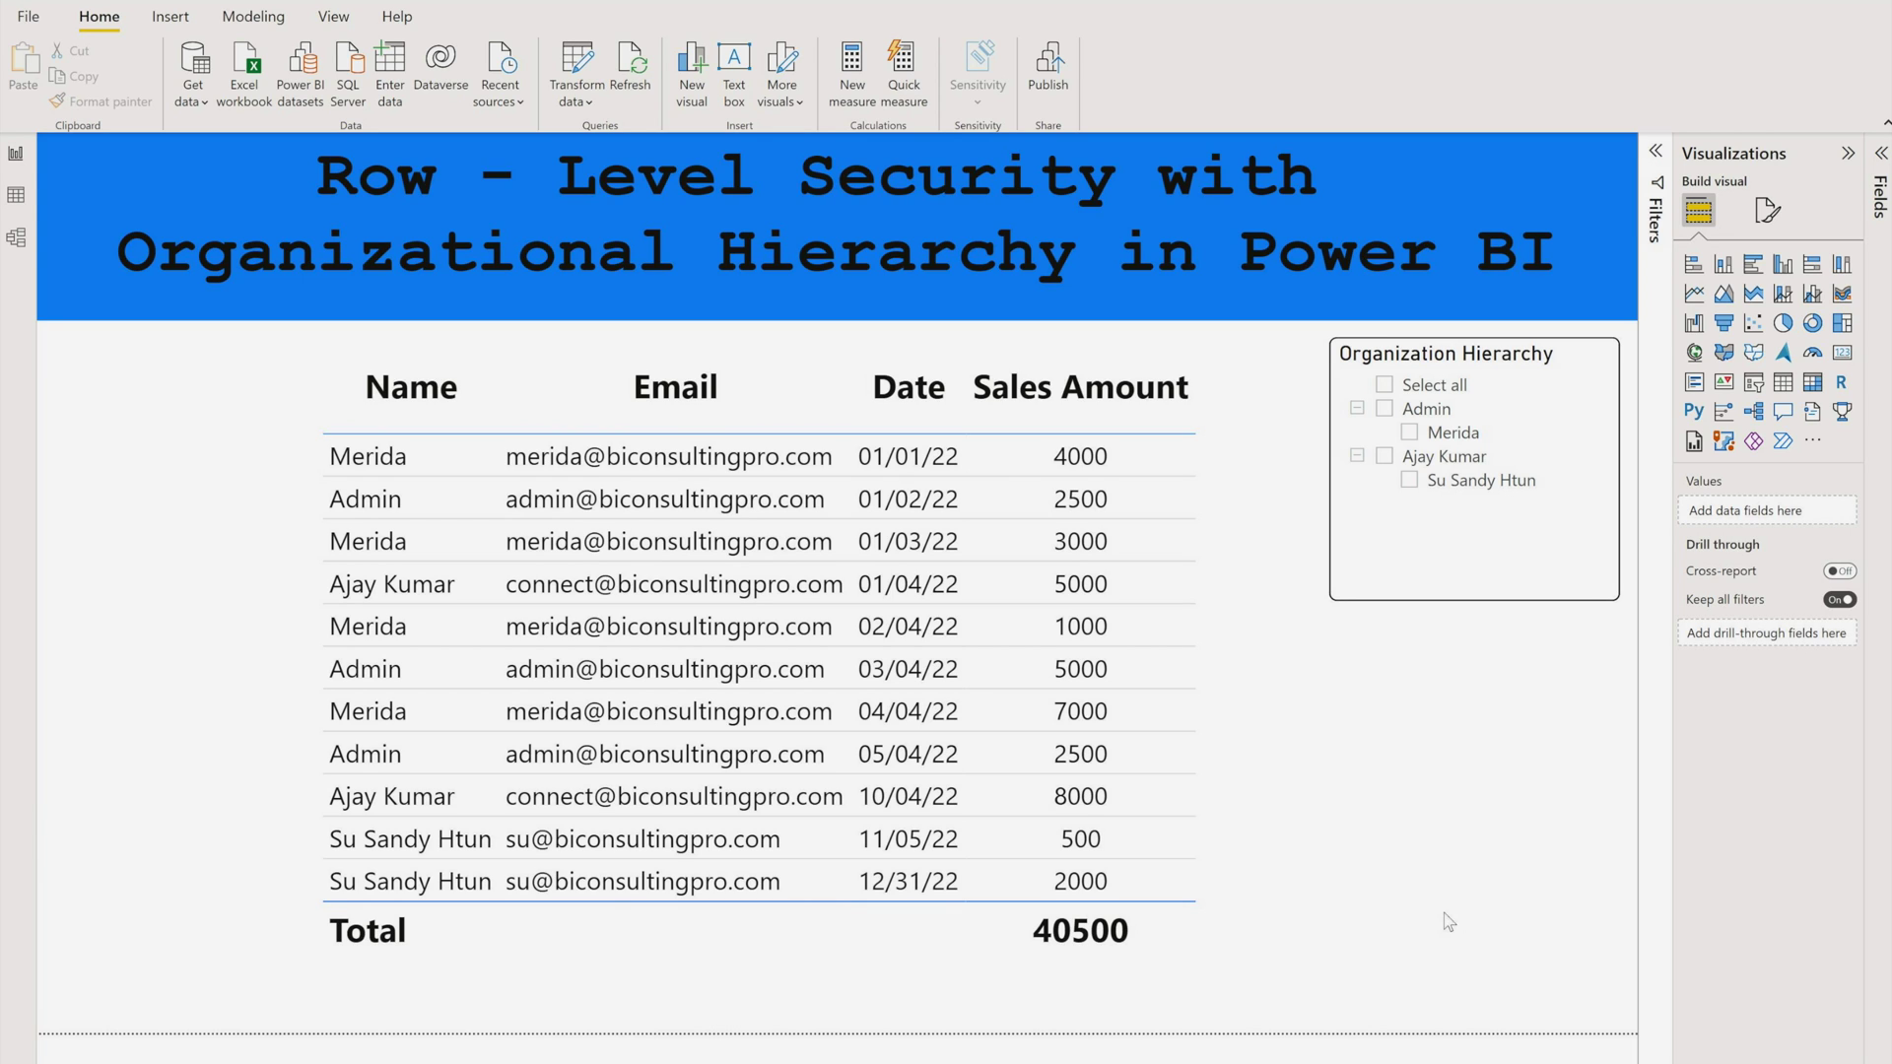
# Review the records in the Sales and Users tables in the data view.
pyautogui.click(16, 195)
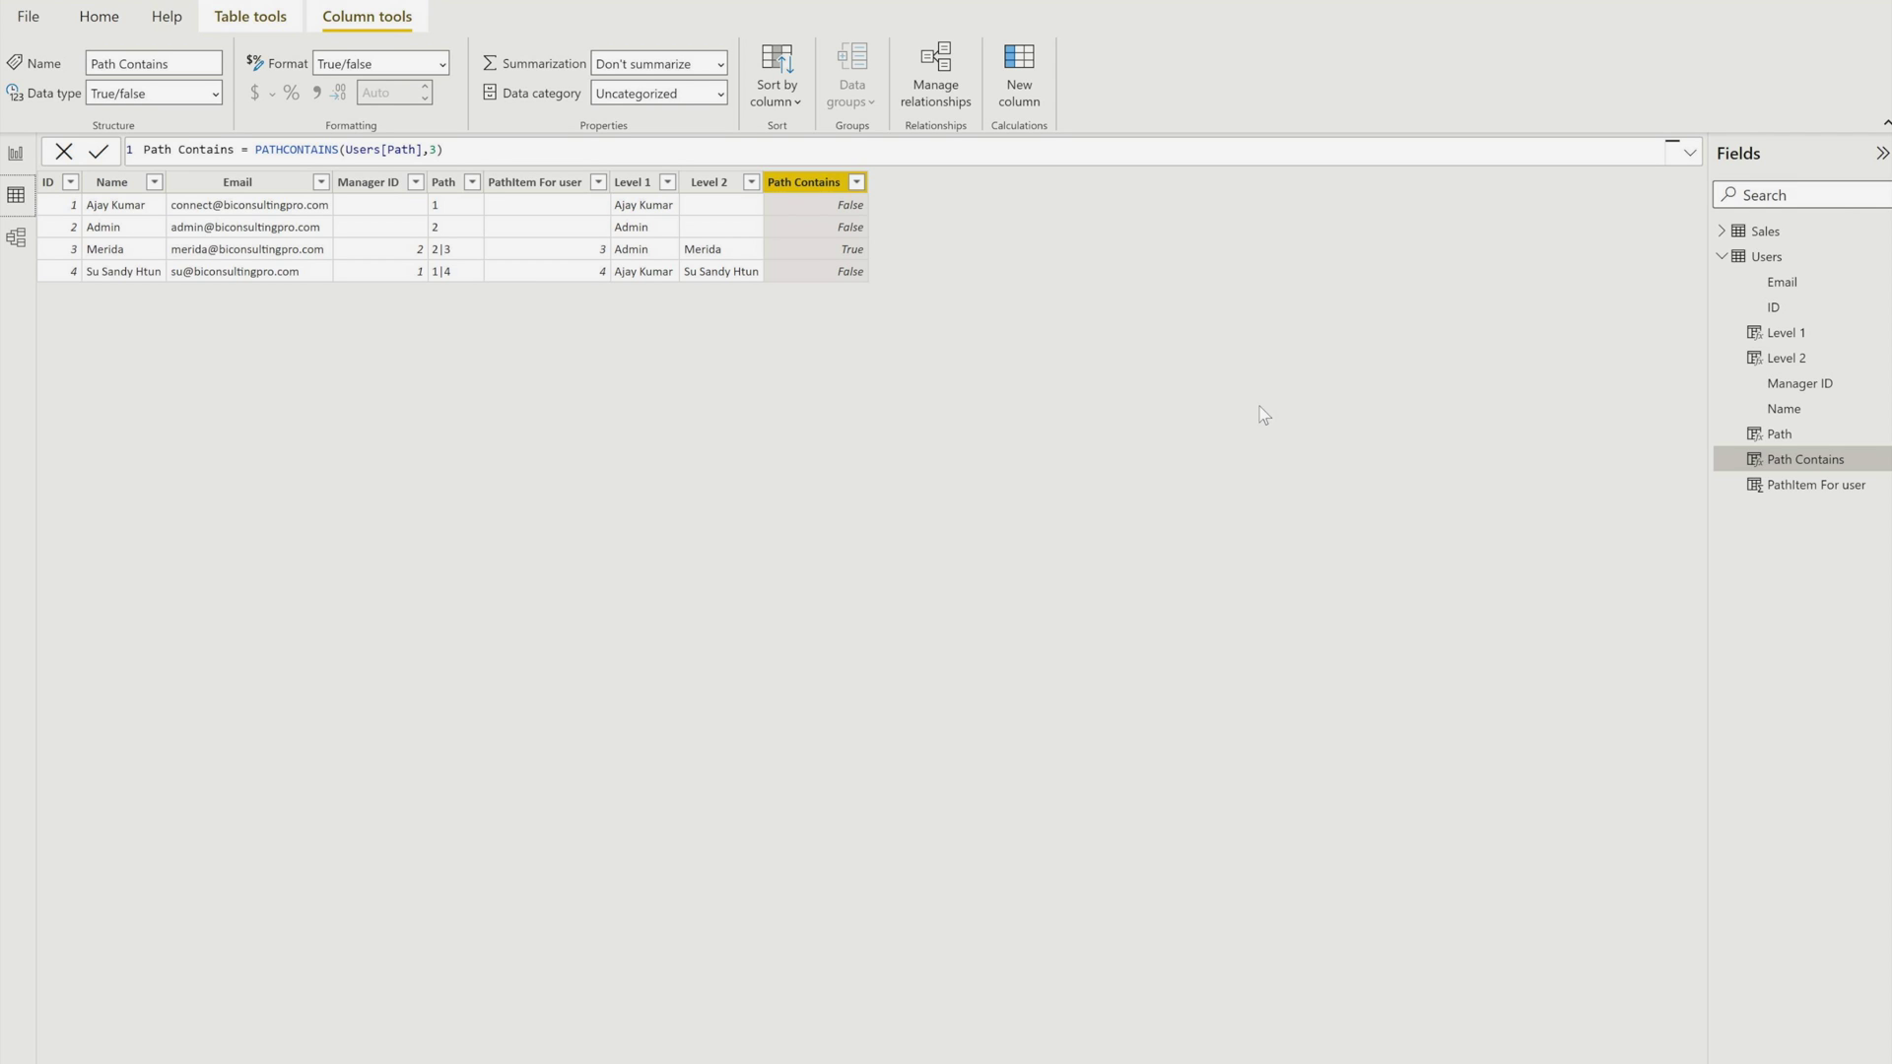
pyautogui.click(1762, 233)
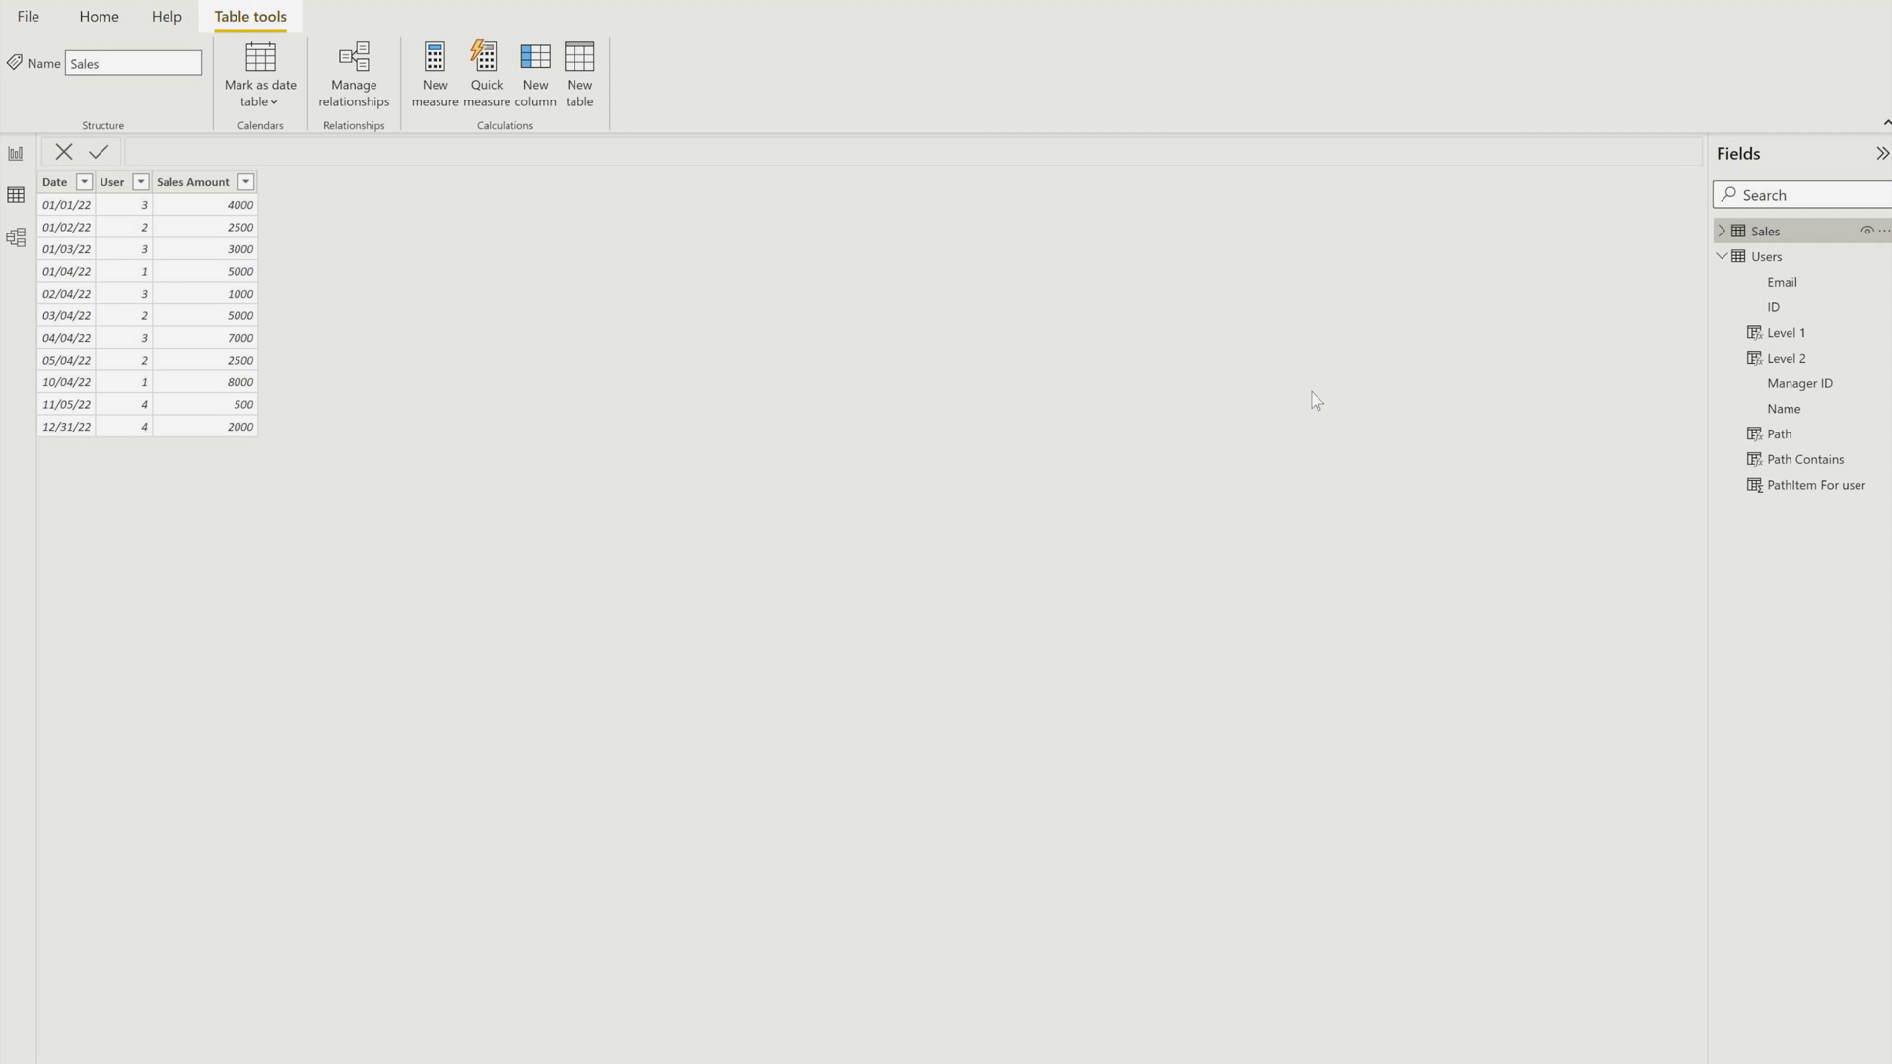
pyautogui.click(1766, 258)
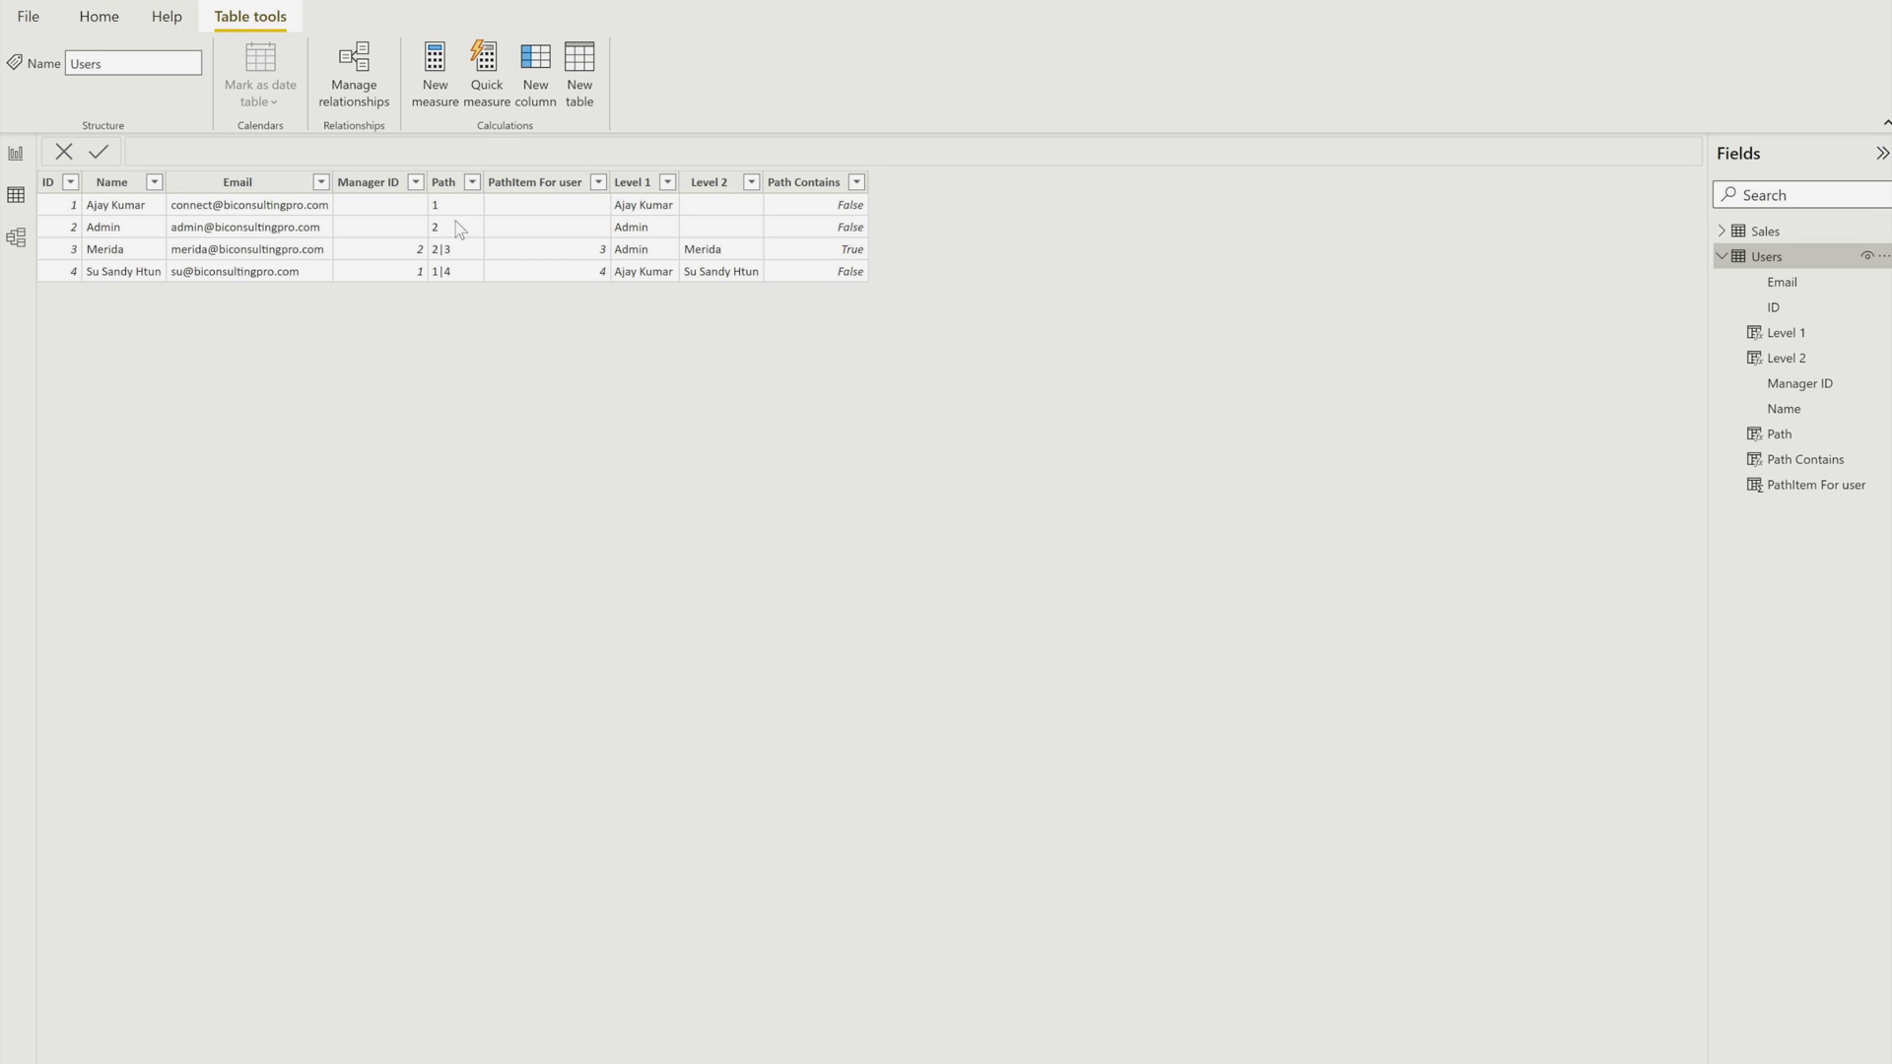
# Examine the DAX formula of the Path column in the Users table, enlarging the formula text and highlighting the PATH function.
pyautogui.click(447, 185)
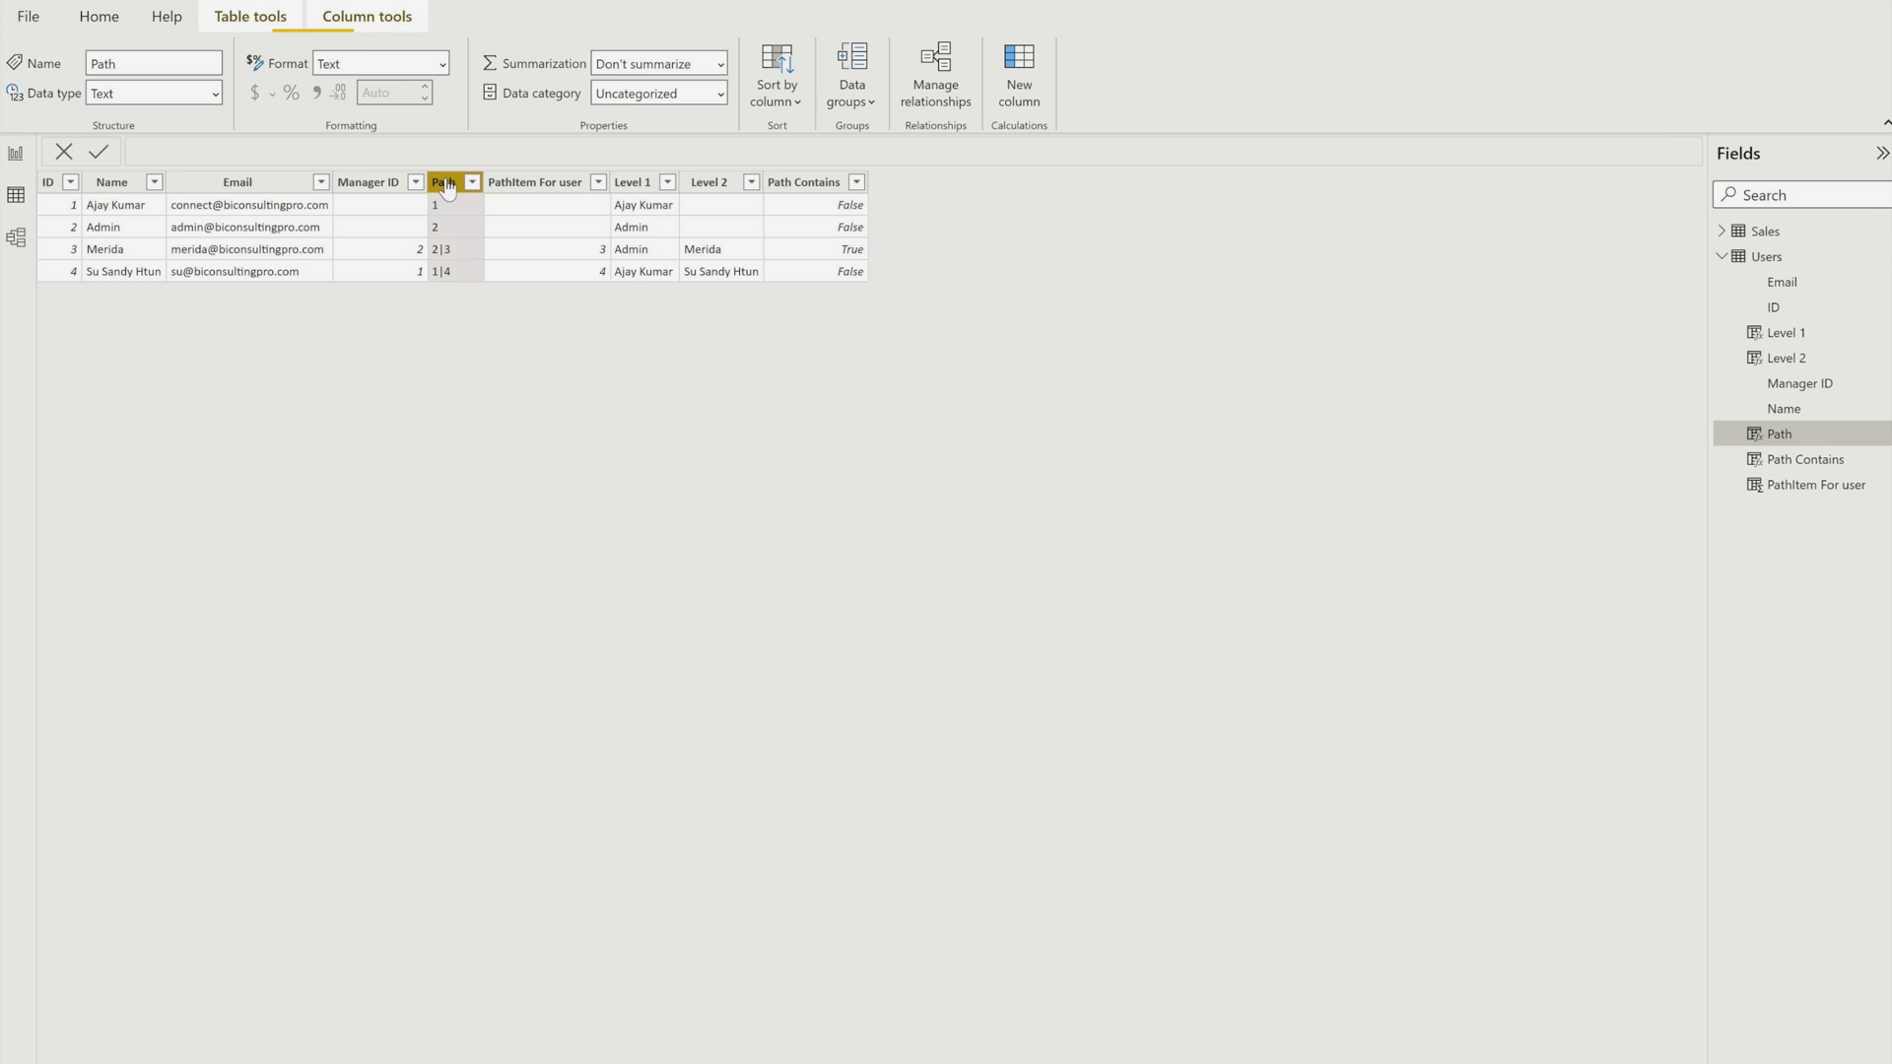
pyautogui.click(517, 152)
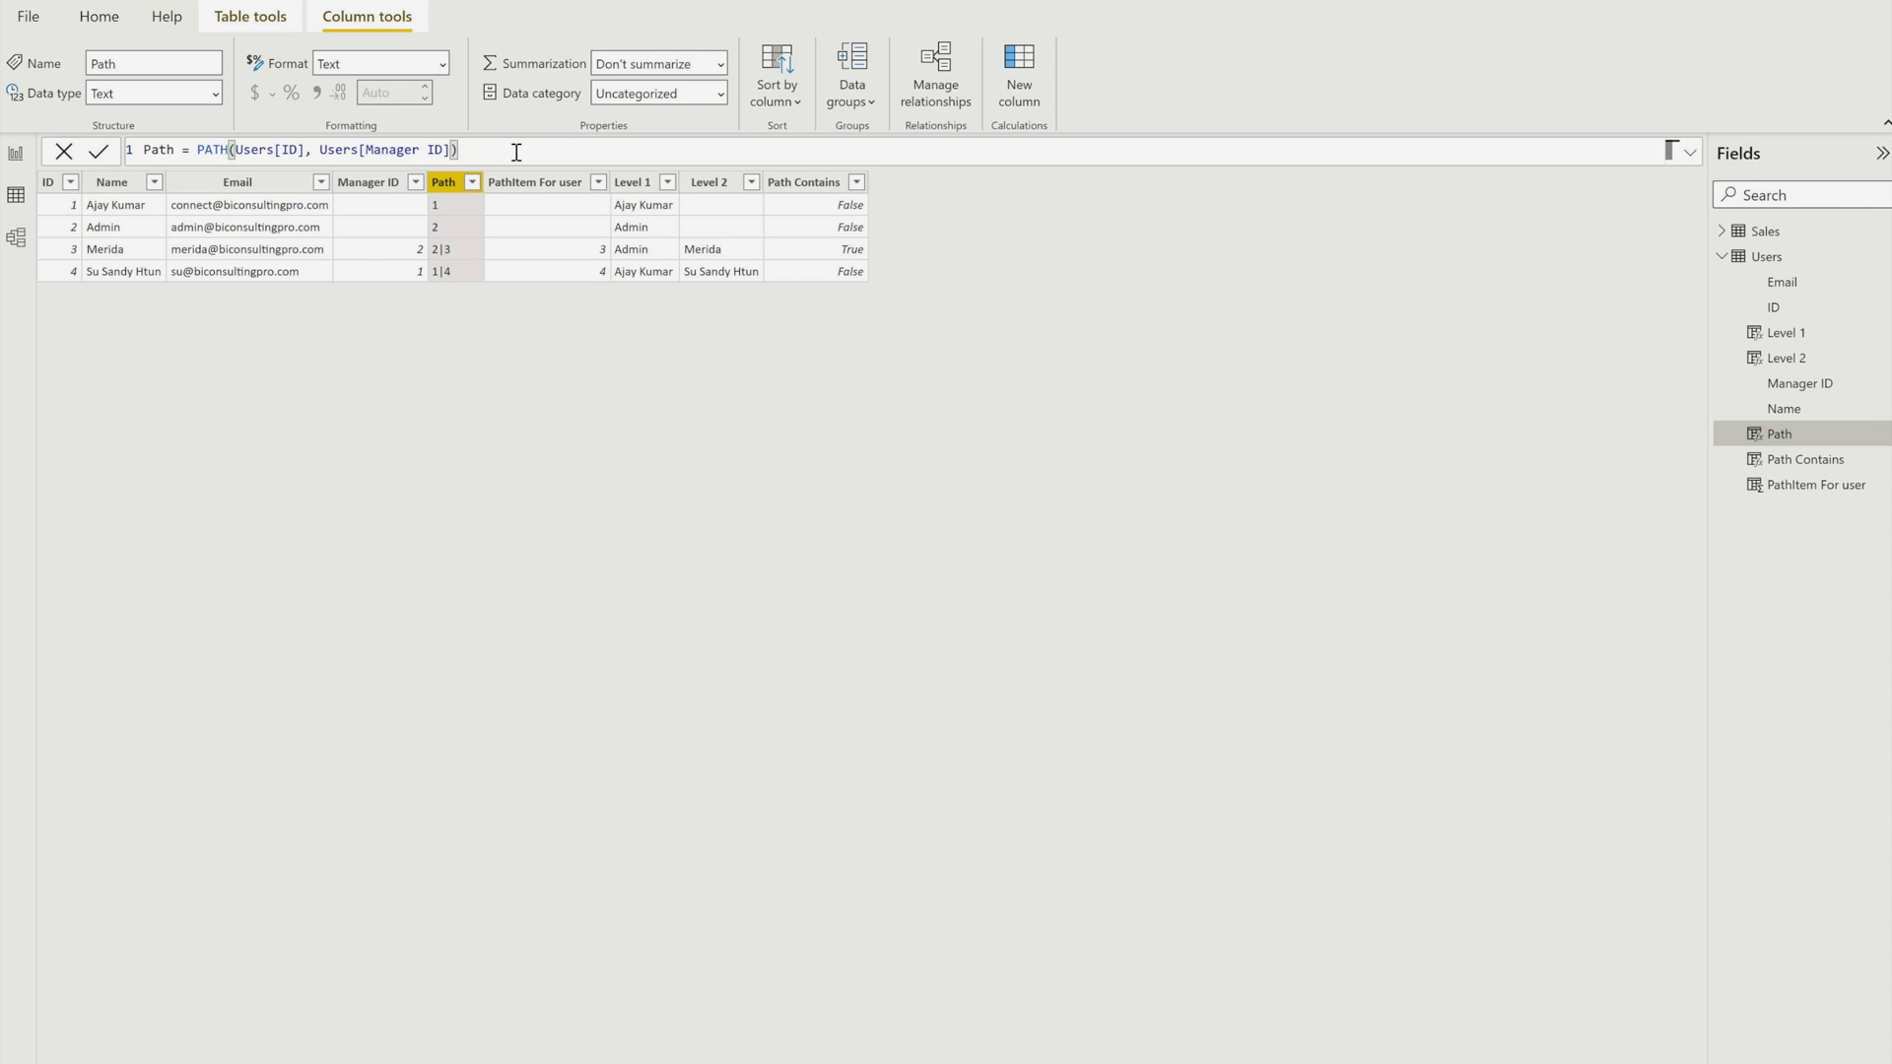
pyautogui.scroll(5, 517, 150)
pyautogui.moveTo(292, 166); pyautogui.dragTo(370, 166)
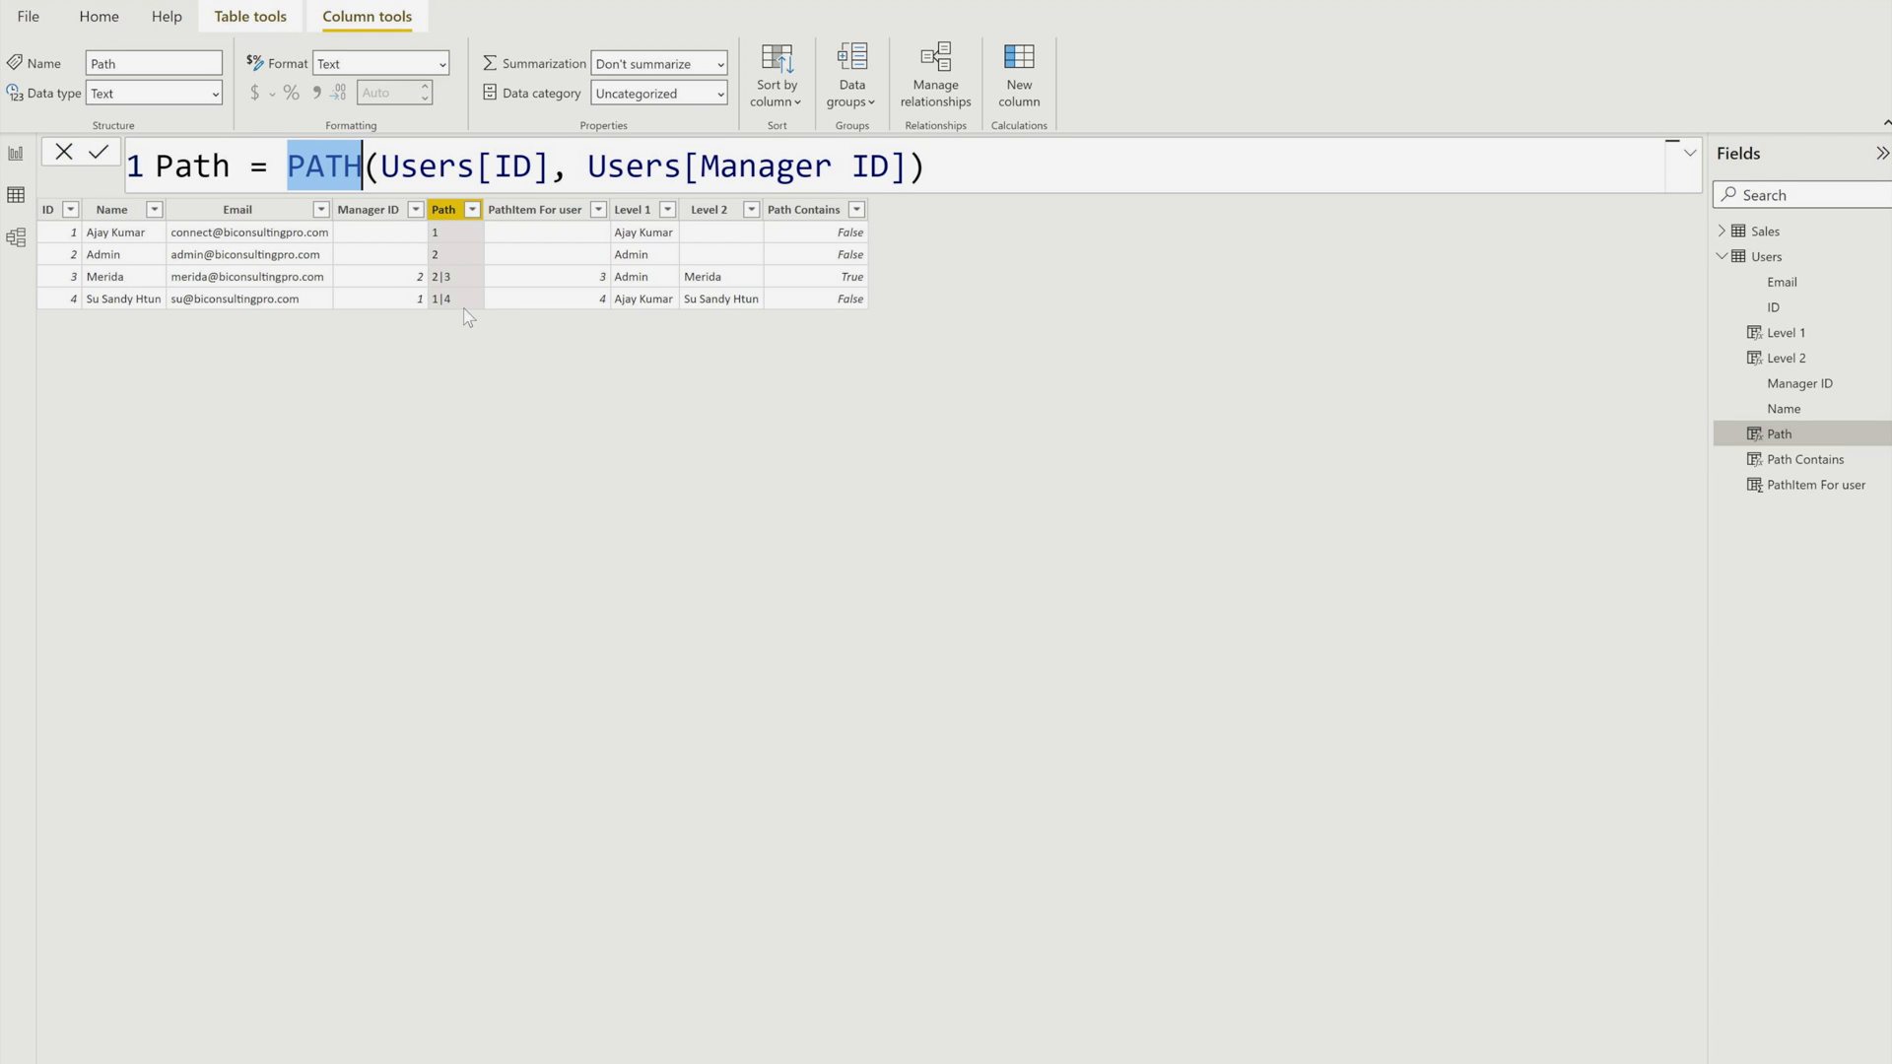
pyautogui.click(463, 242)
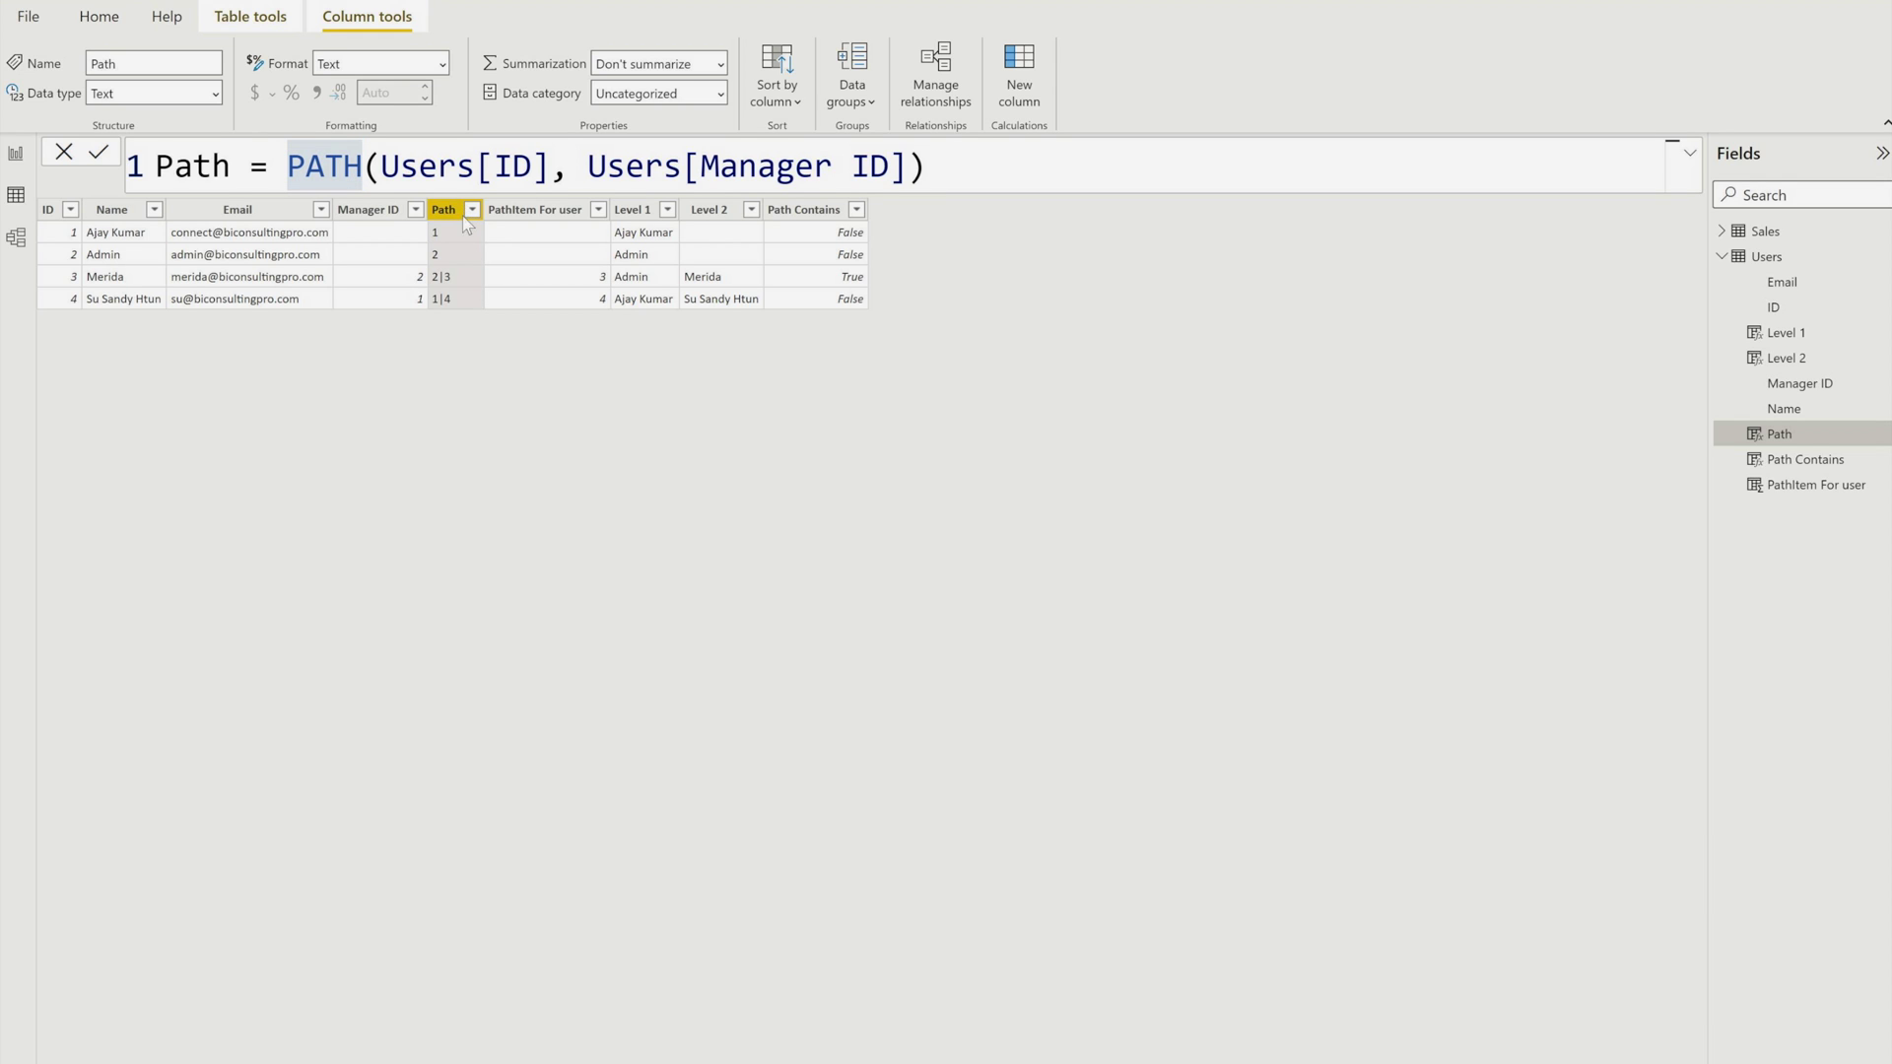
# Examine the PATHITEM and LOOKUPVALUE formulas behind the PathItem For user, Level 1 and Level 2 columns.
pyautogui.click(572, 217)
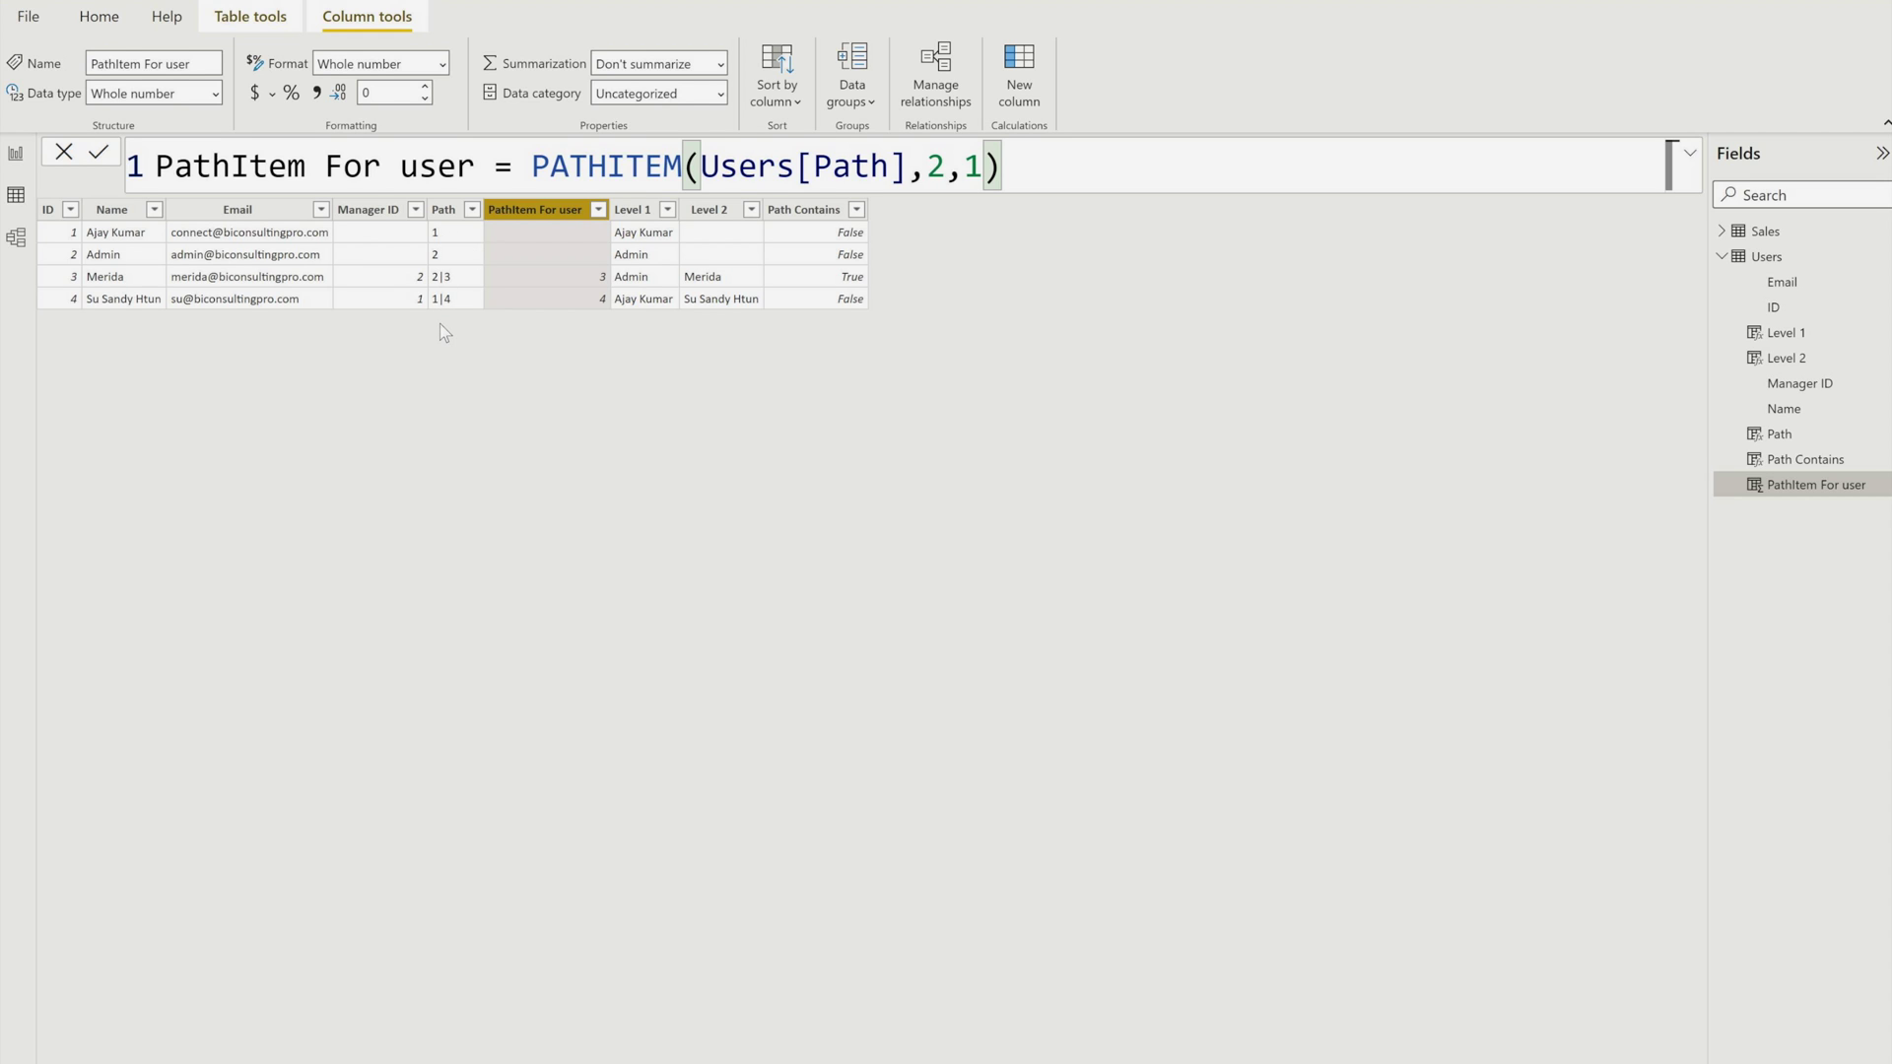
pyautogui.click(934, 175)
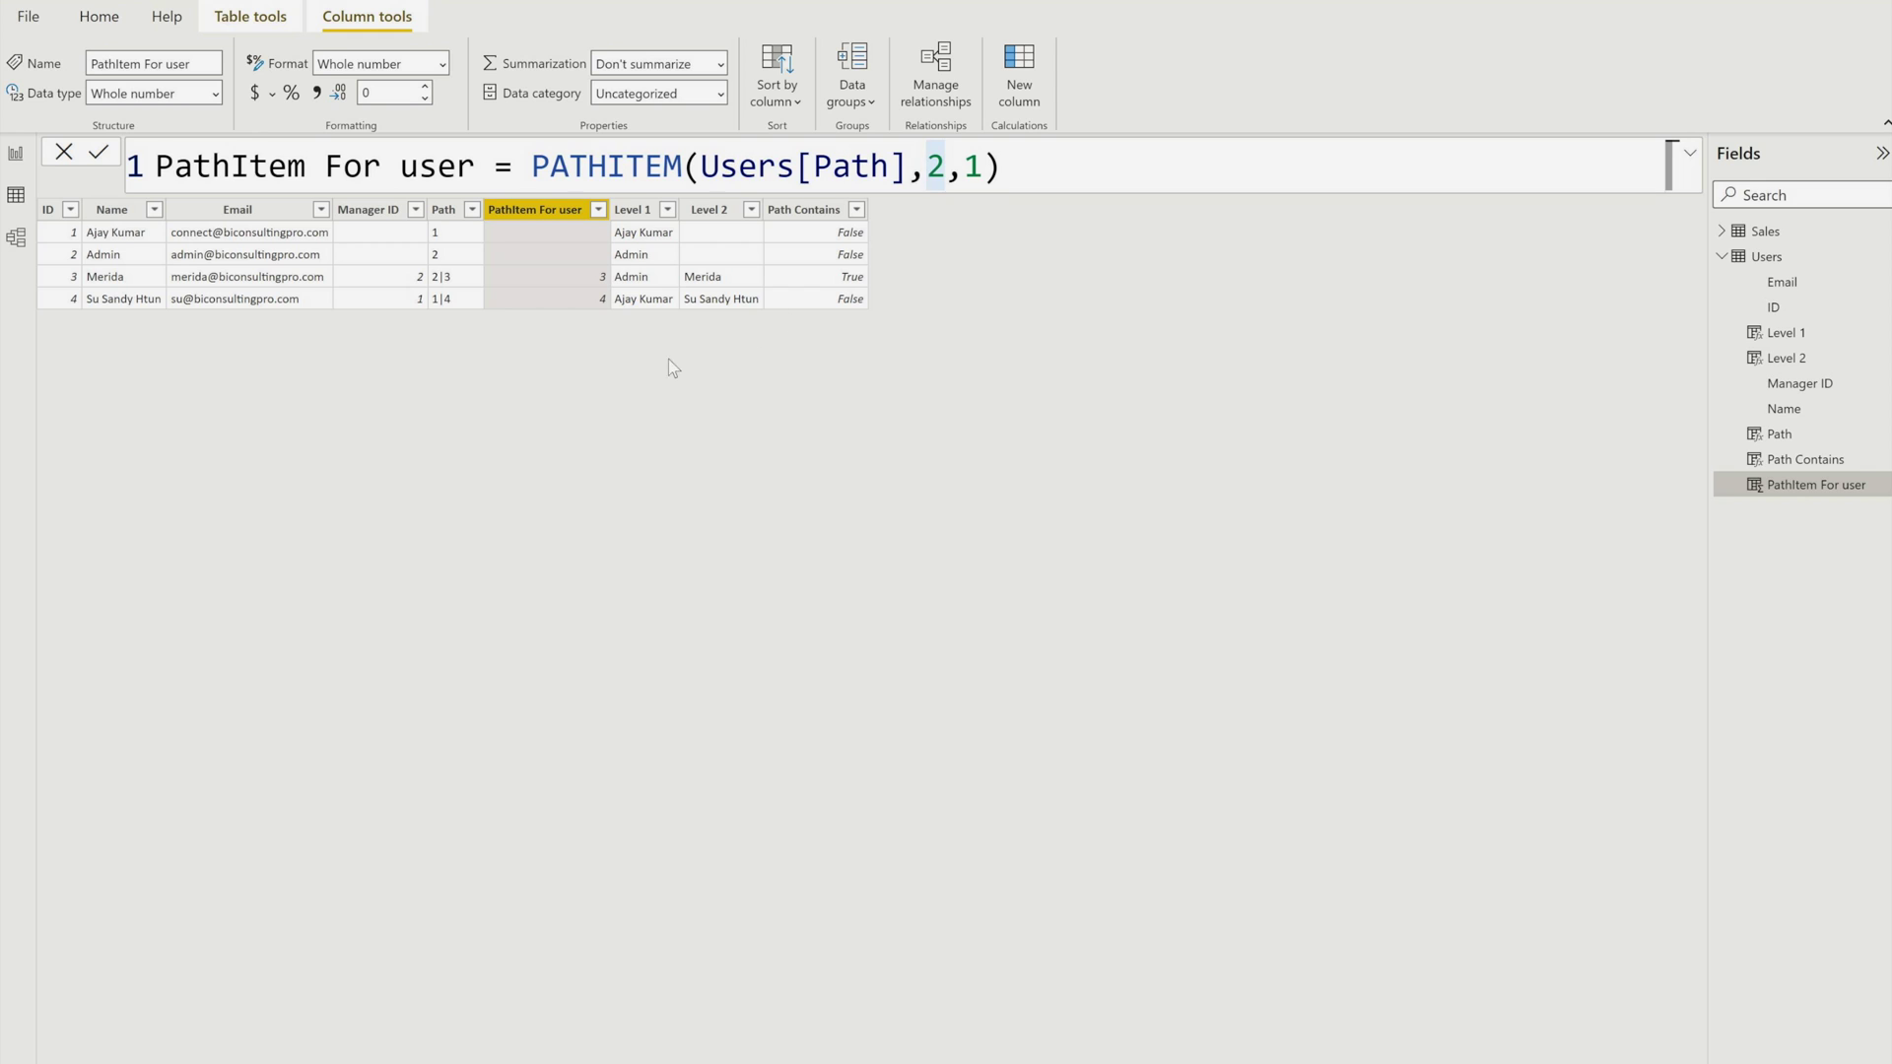
pyautogui.click(631, 210)
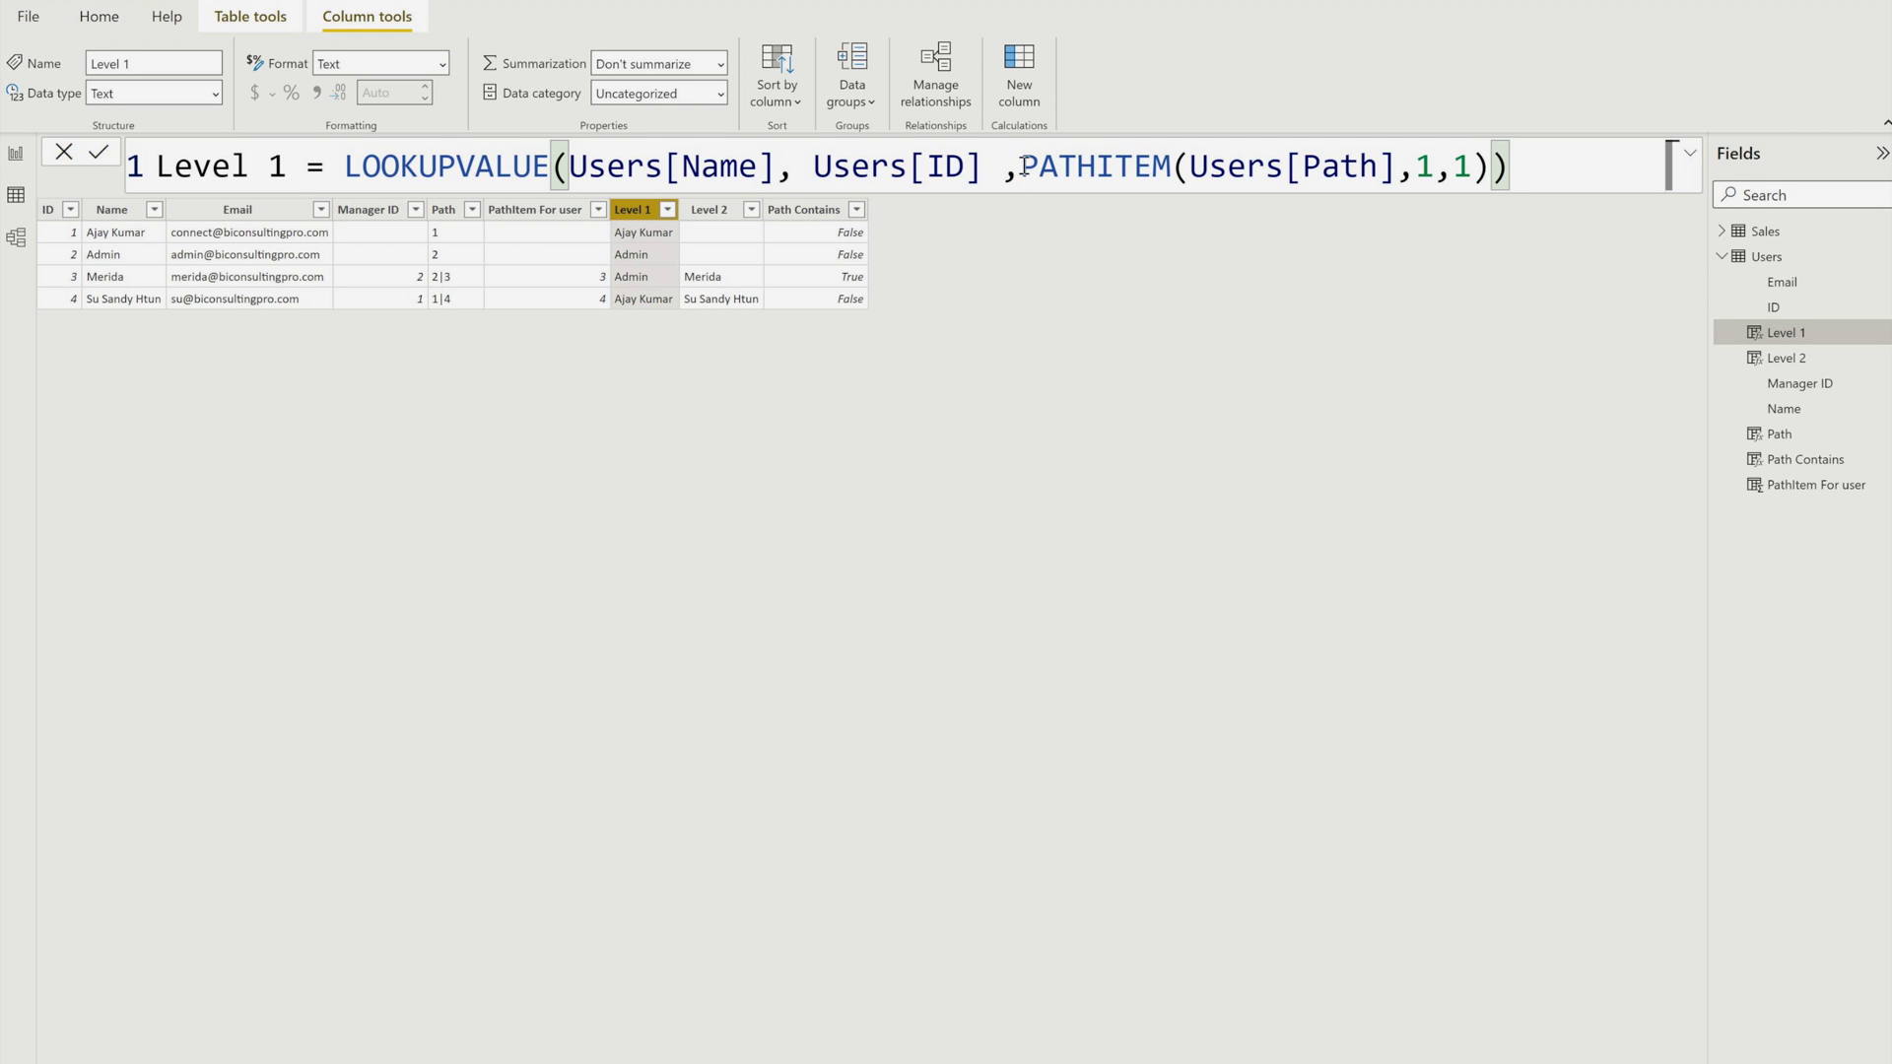
pyautogui.moveTo(1025, 166); pyautogui.dragTo(1628, 154)
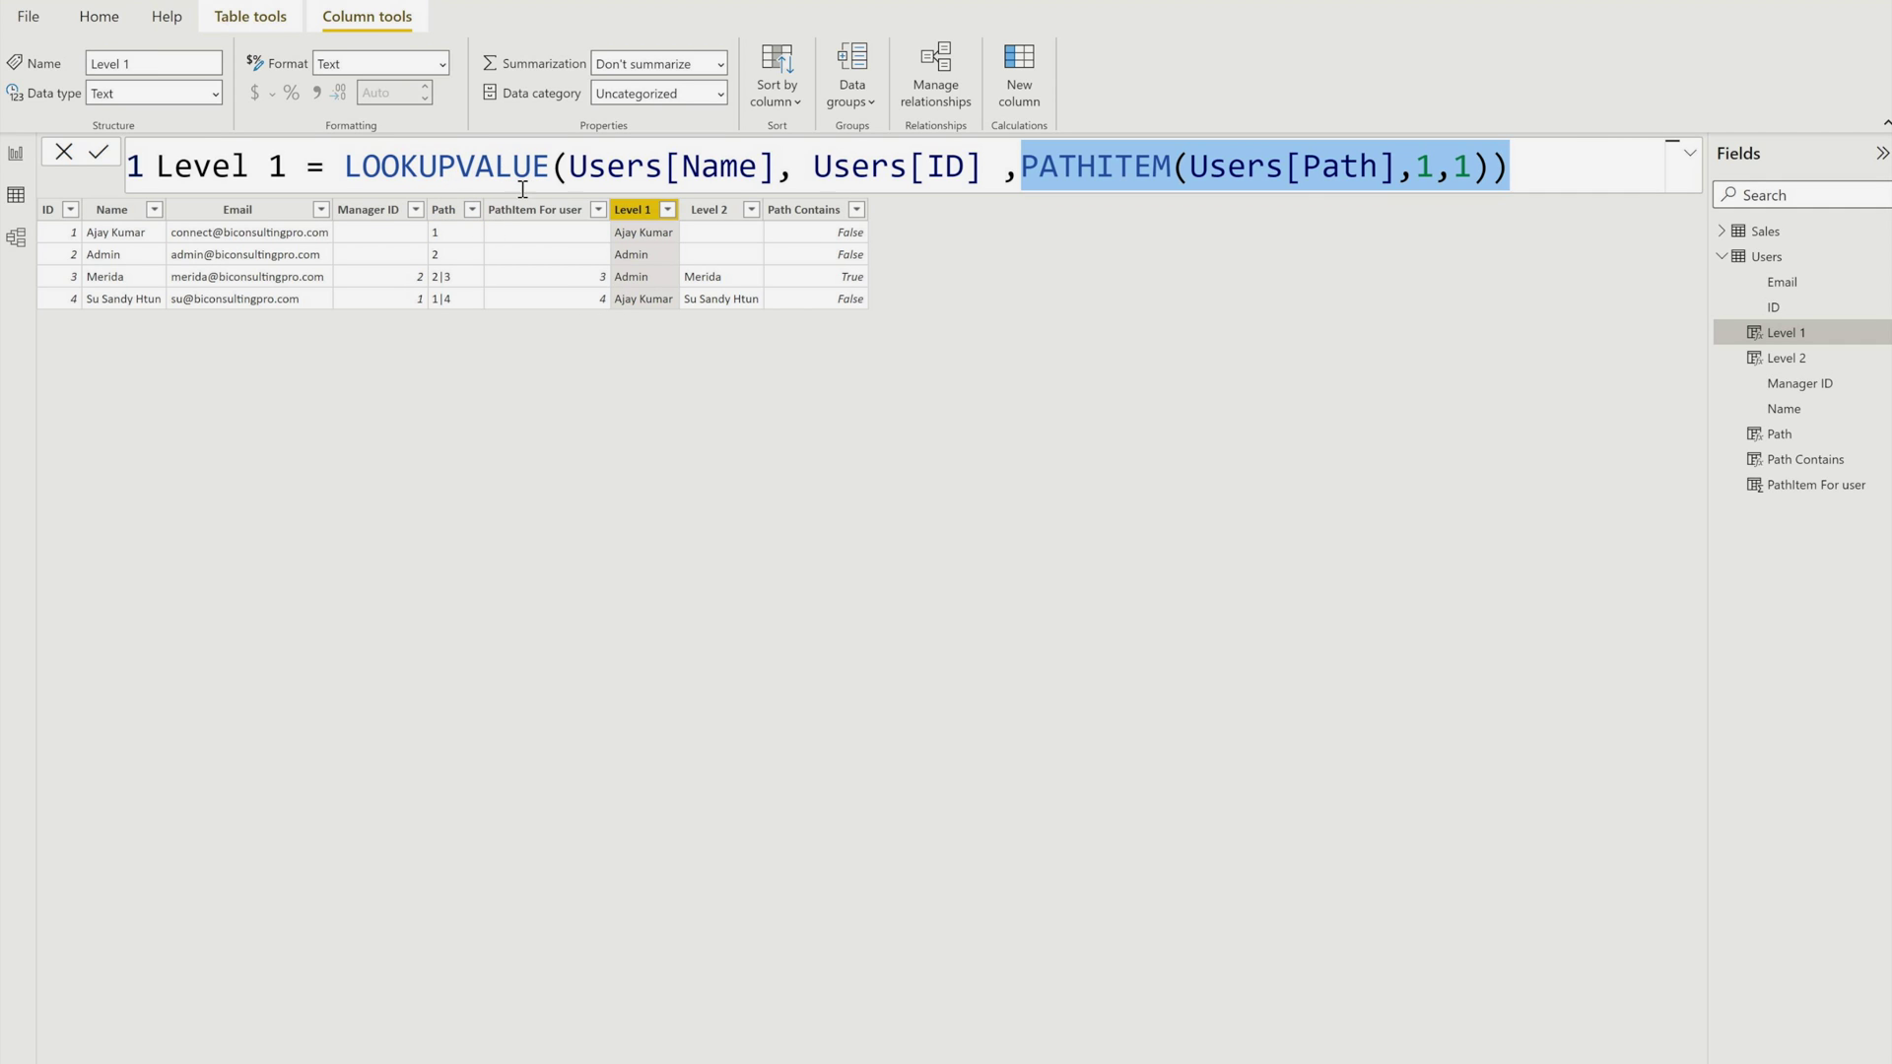
pyautogui.moveTo(572, 165); pyautogui.dragTo(774, 164)
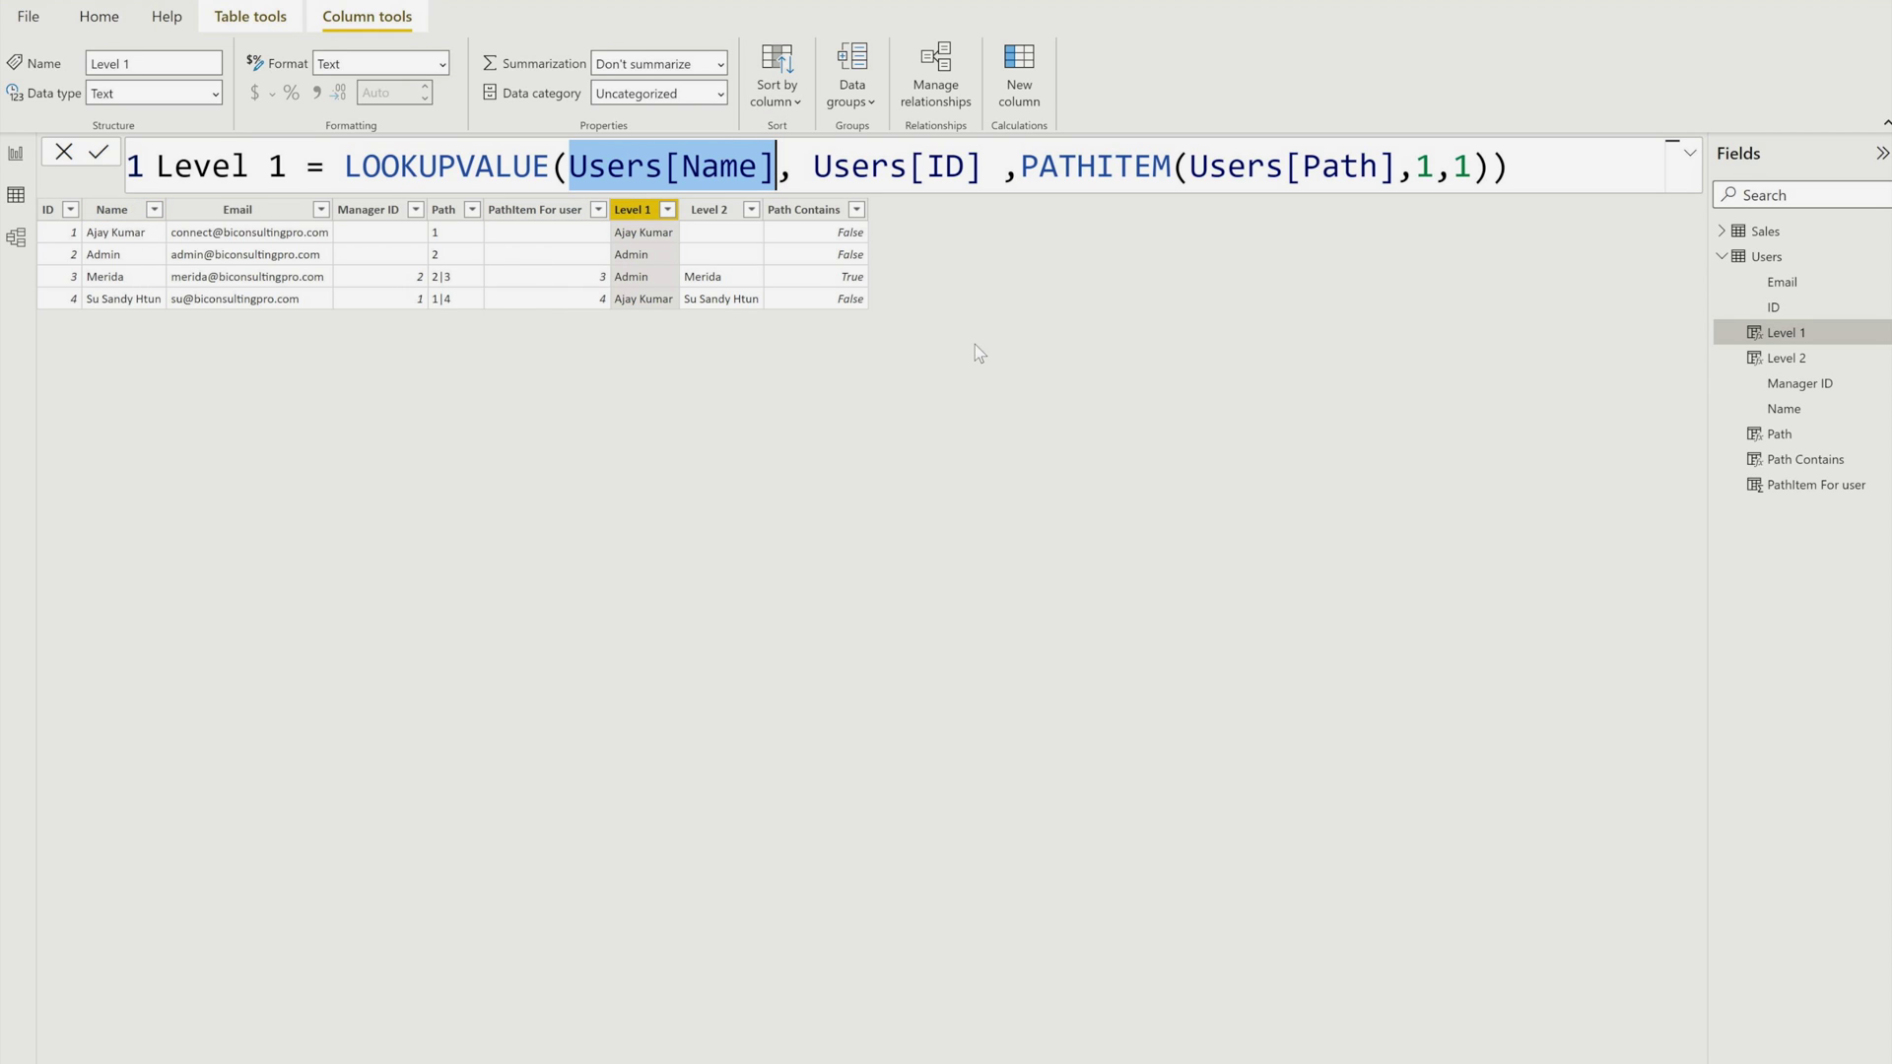
pyautogui.click(708, 211)
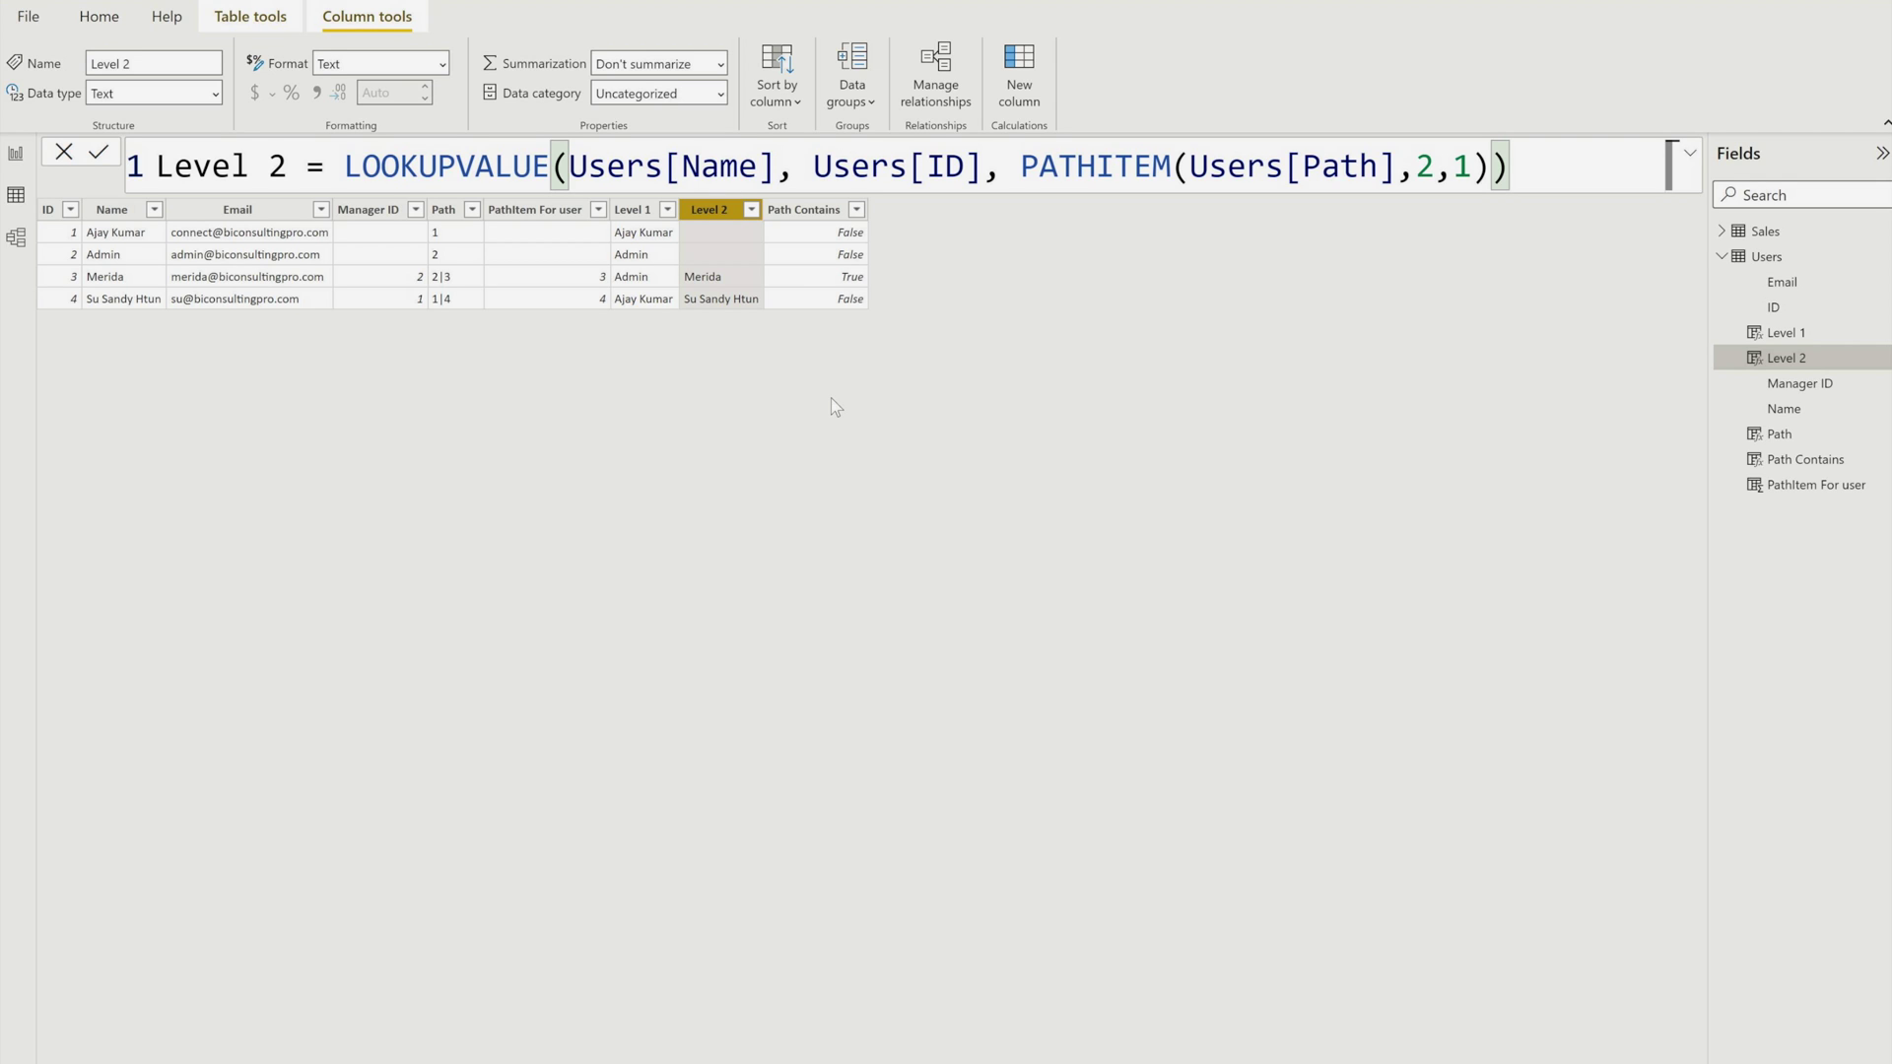
# Examine the Path Contains column's formula, highlighting the PATHCONTAINS function and its item argument.
pyautogui.click(804, 209)
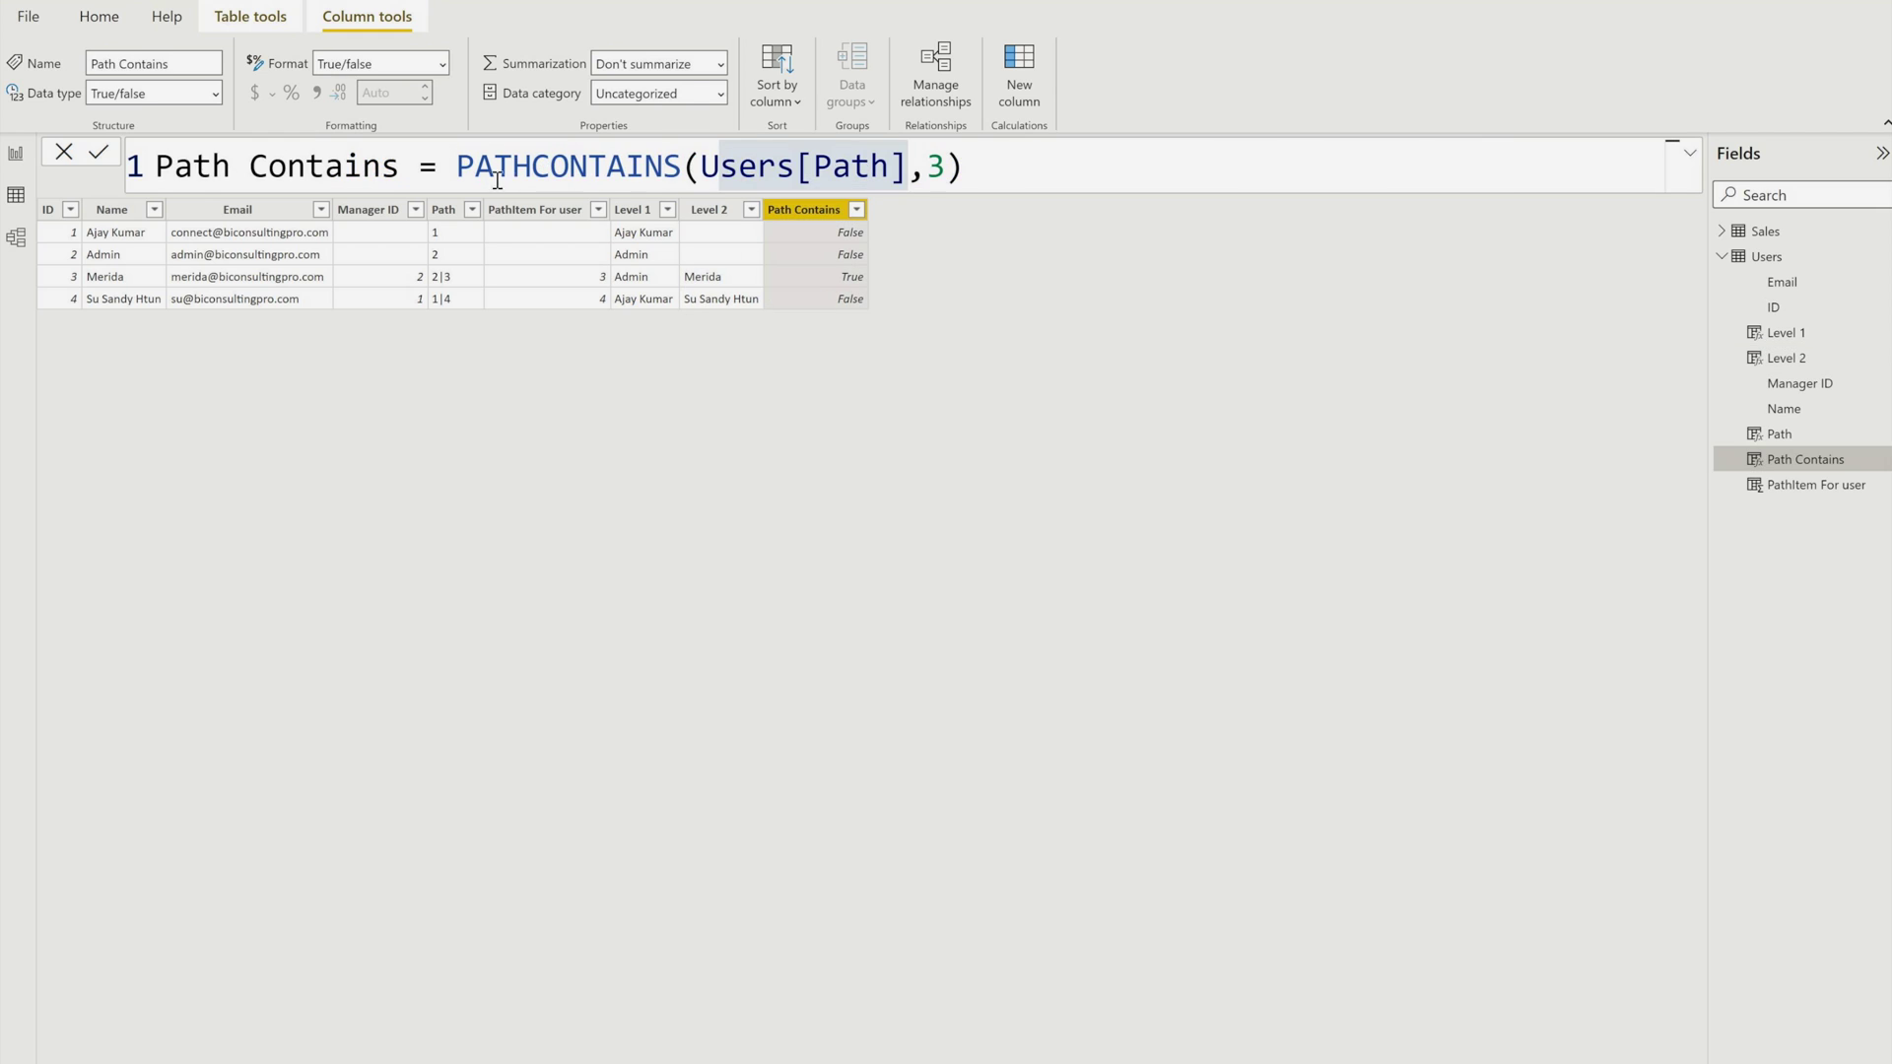
pyautogui.doubleClick(610, 167)
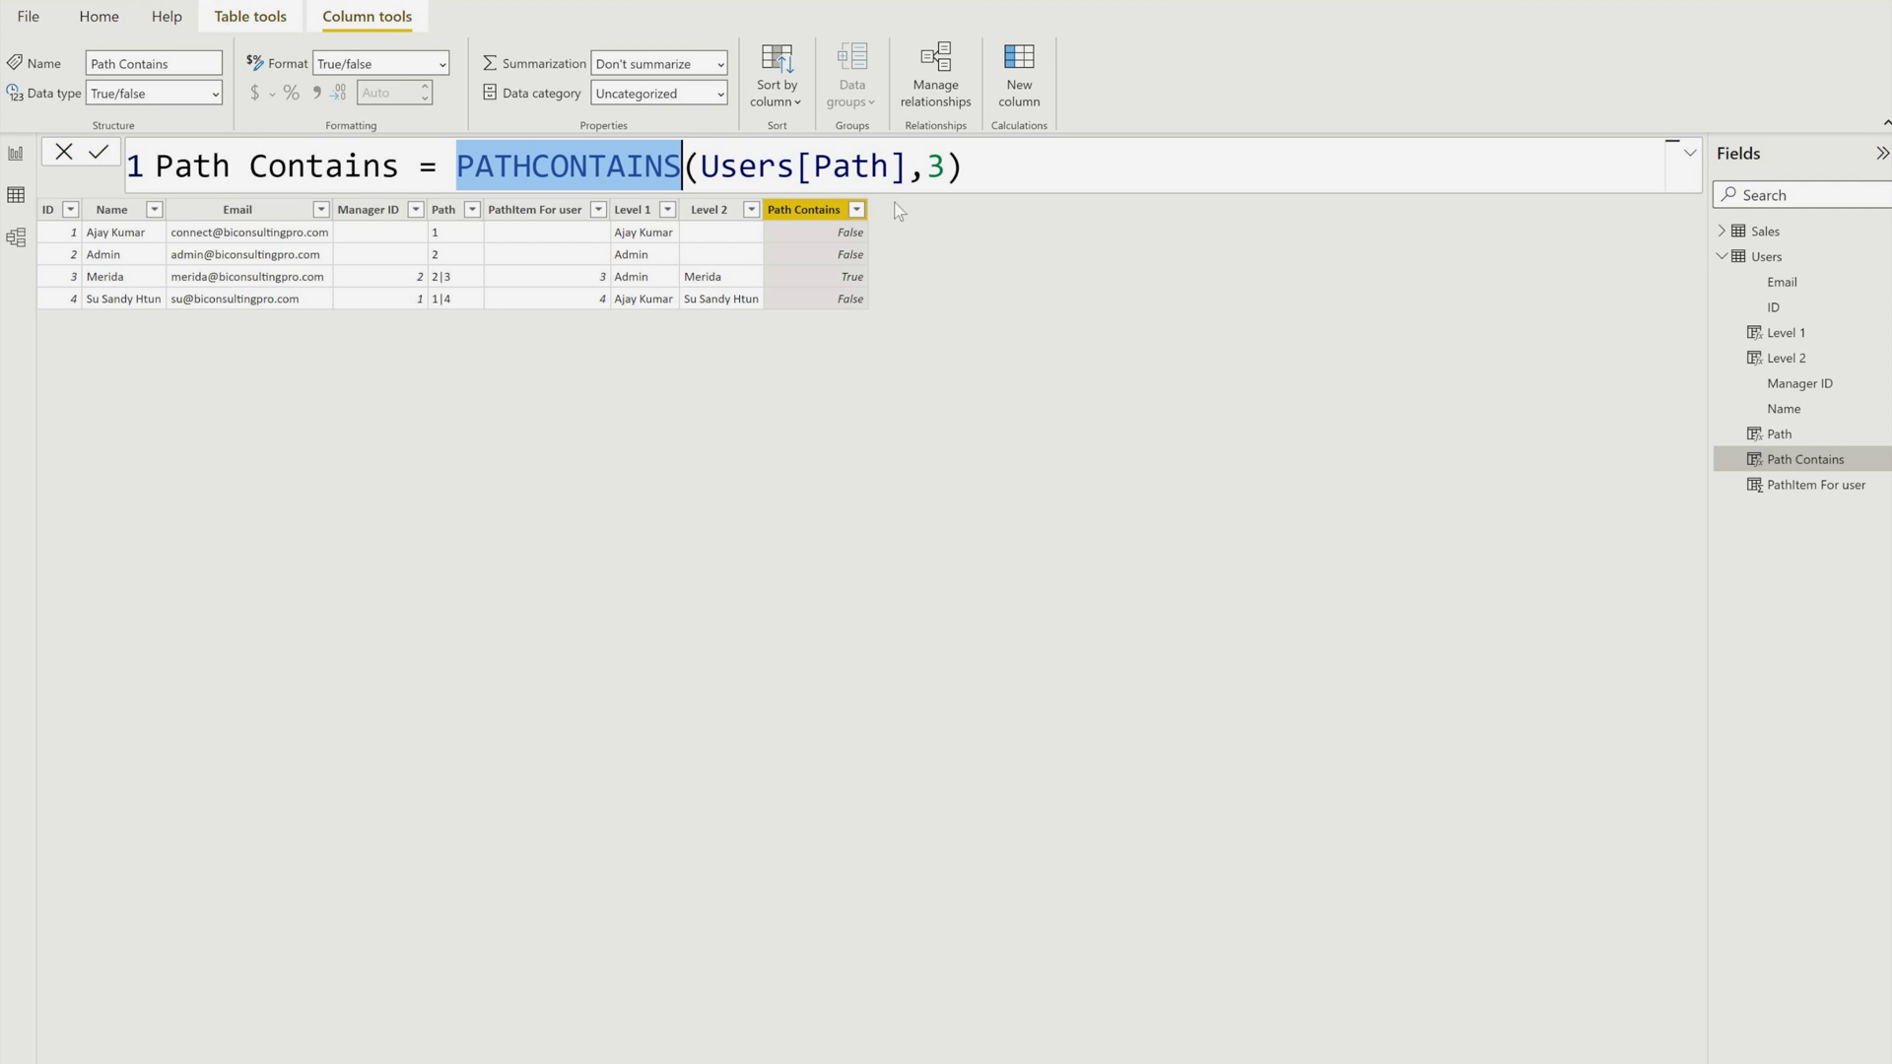
pyautogui.doubleClick(934, 169)
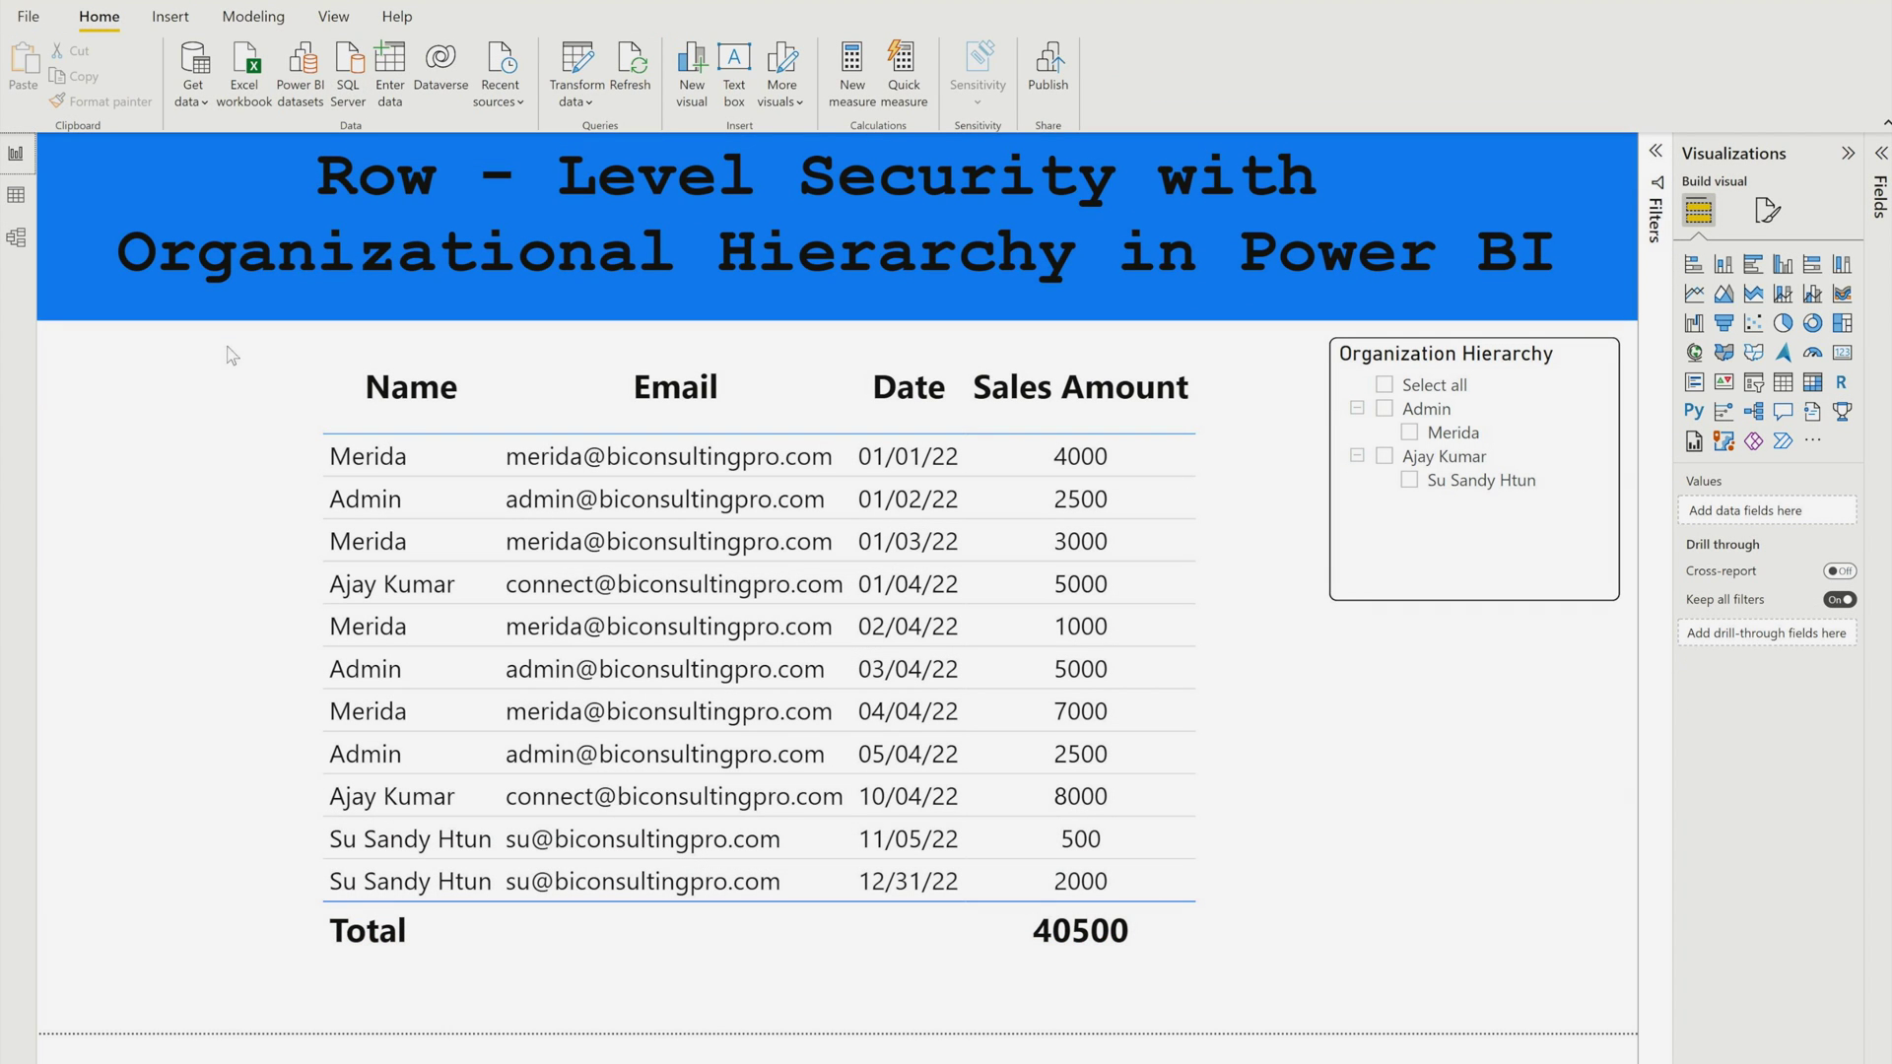
# Open the role manager from the report and examine the email condition and Users[ID] in the RLS Role's Users table filter.
pyautogui.click(260, 37)
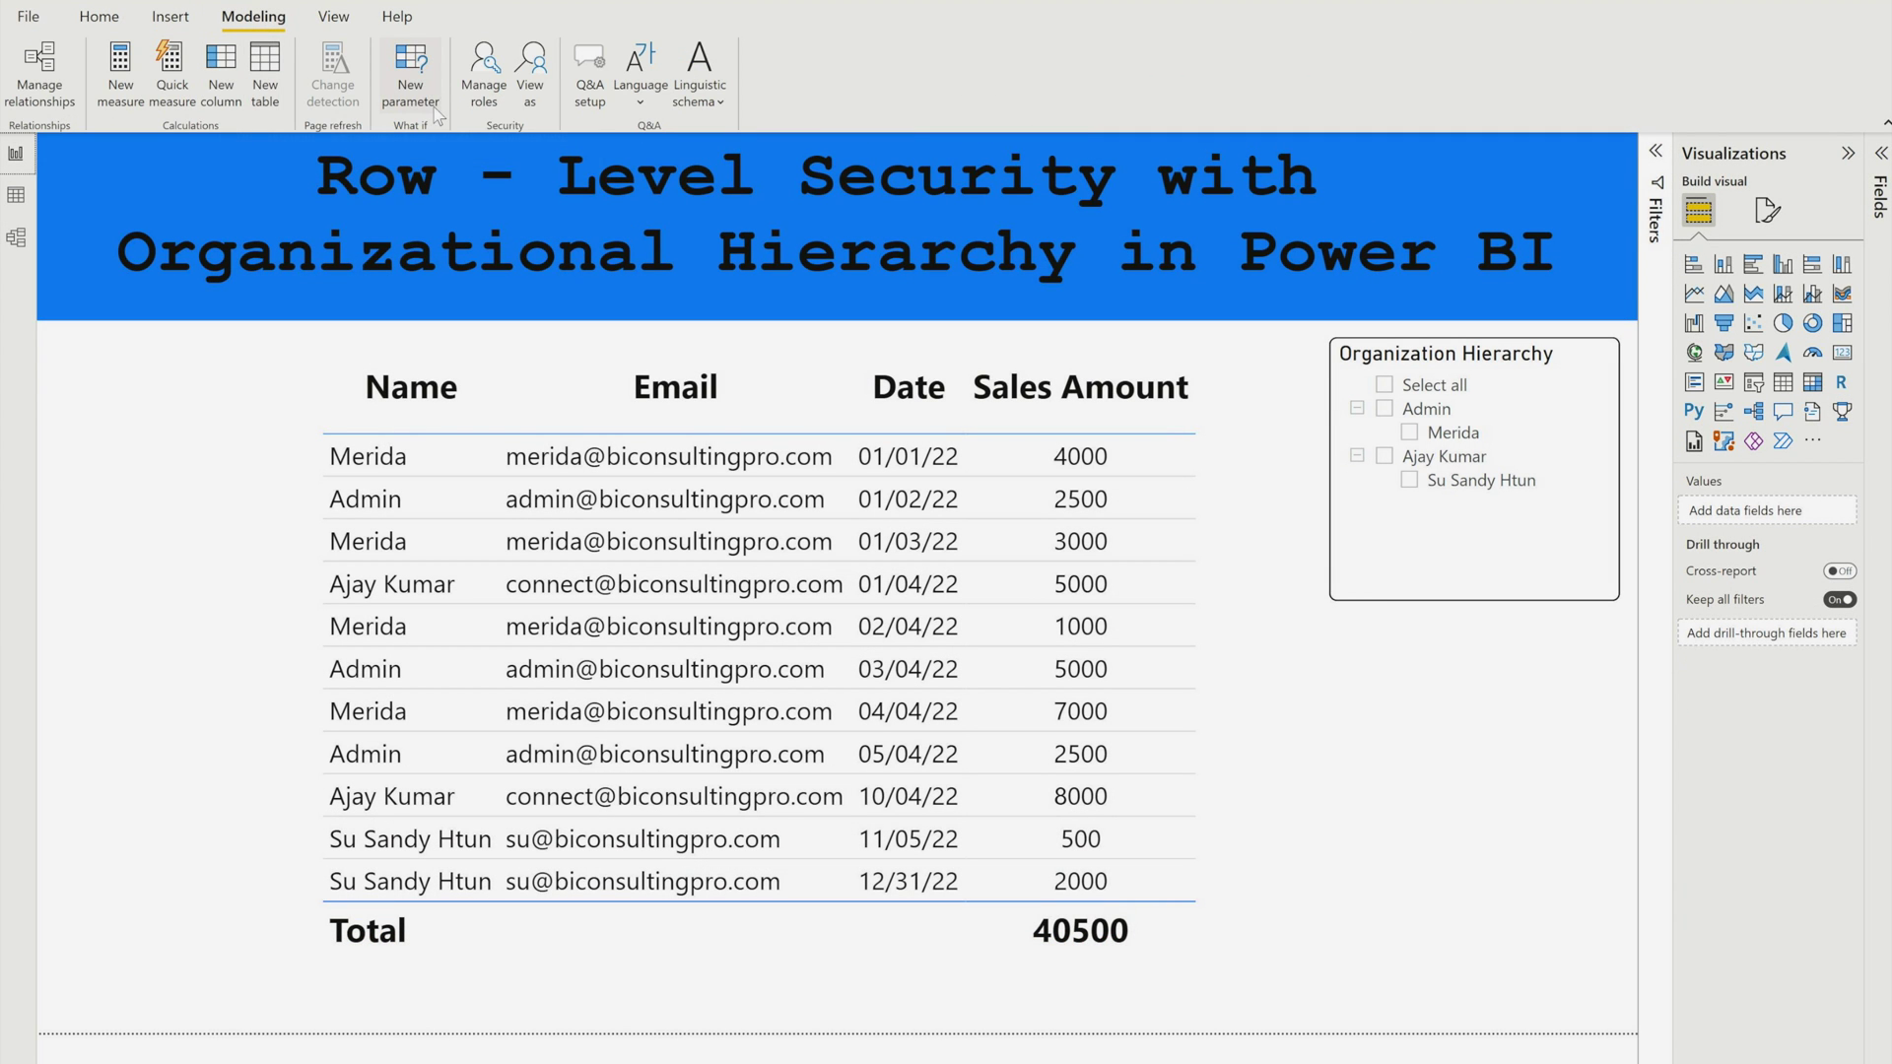
pyautogui.click(482, 93)
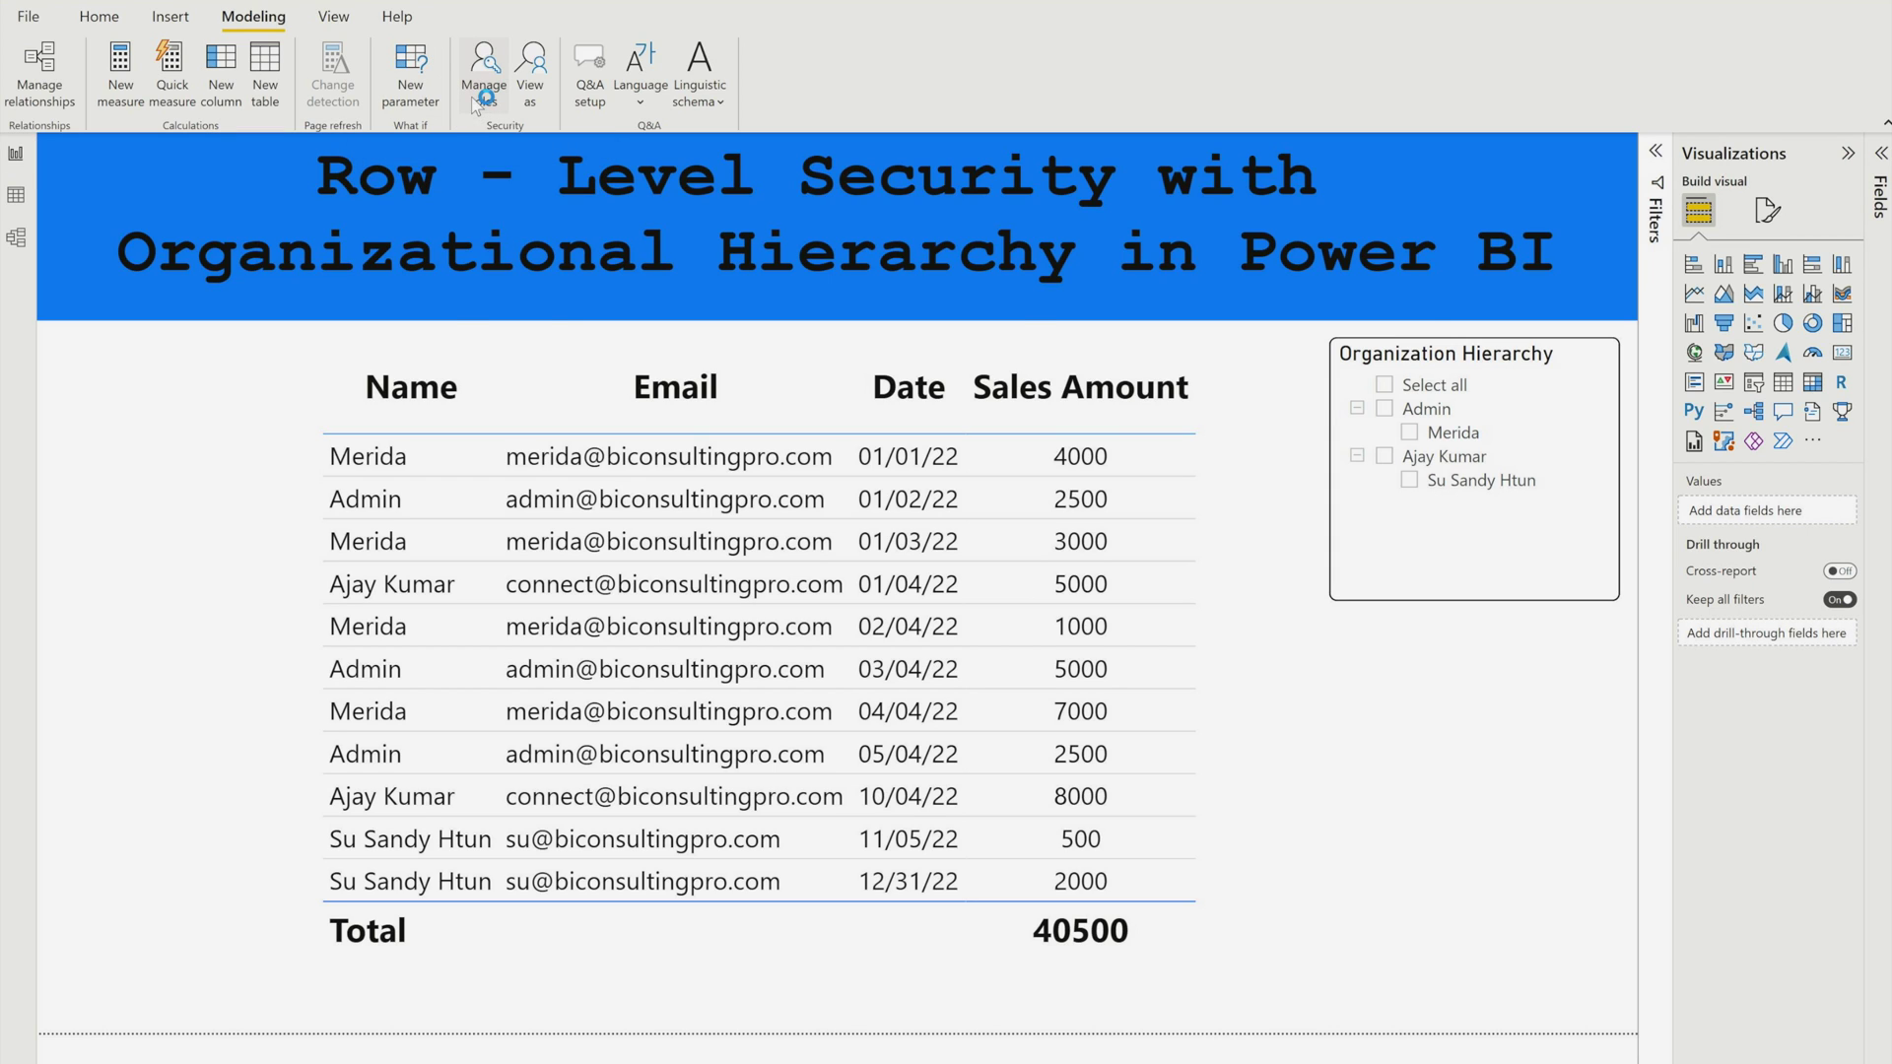
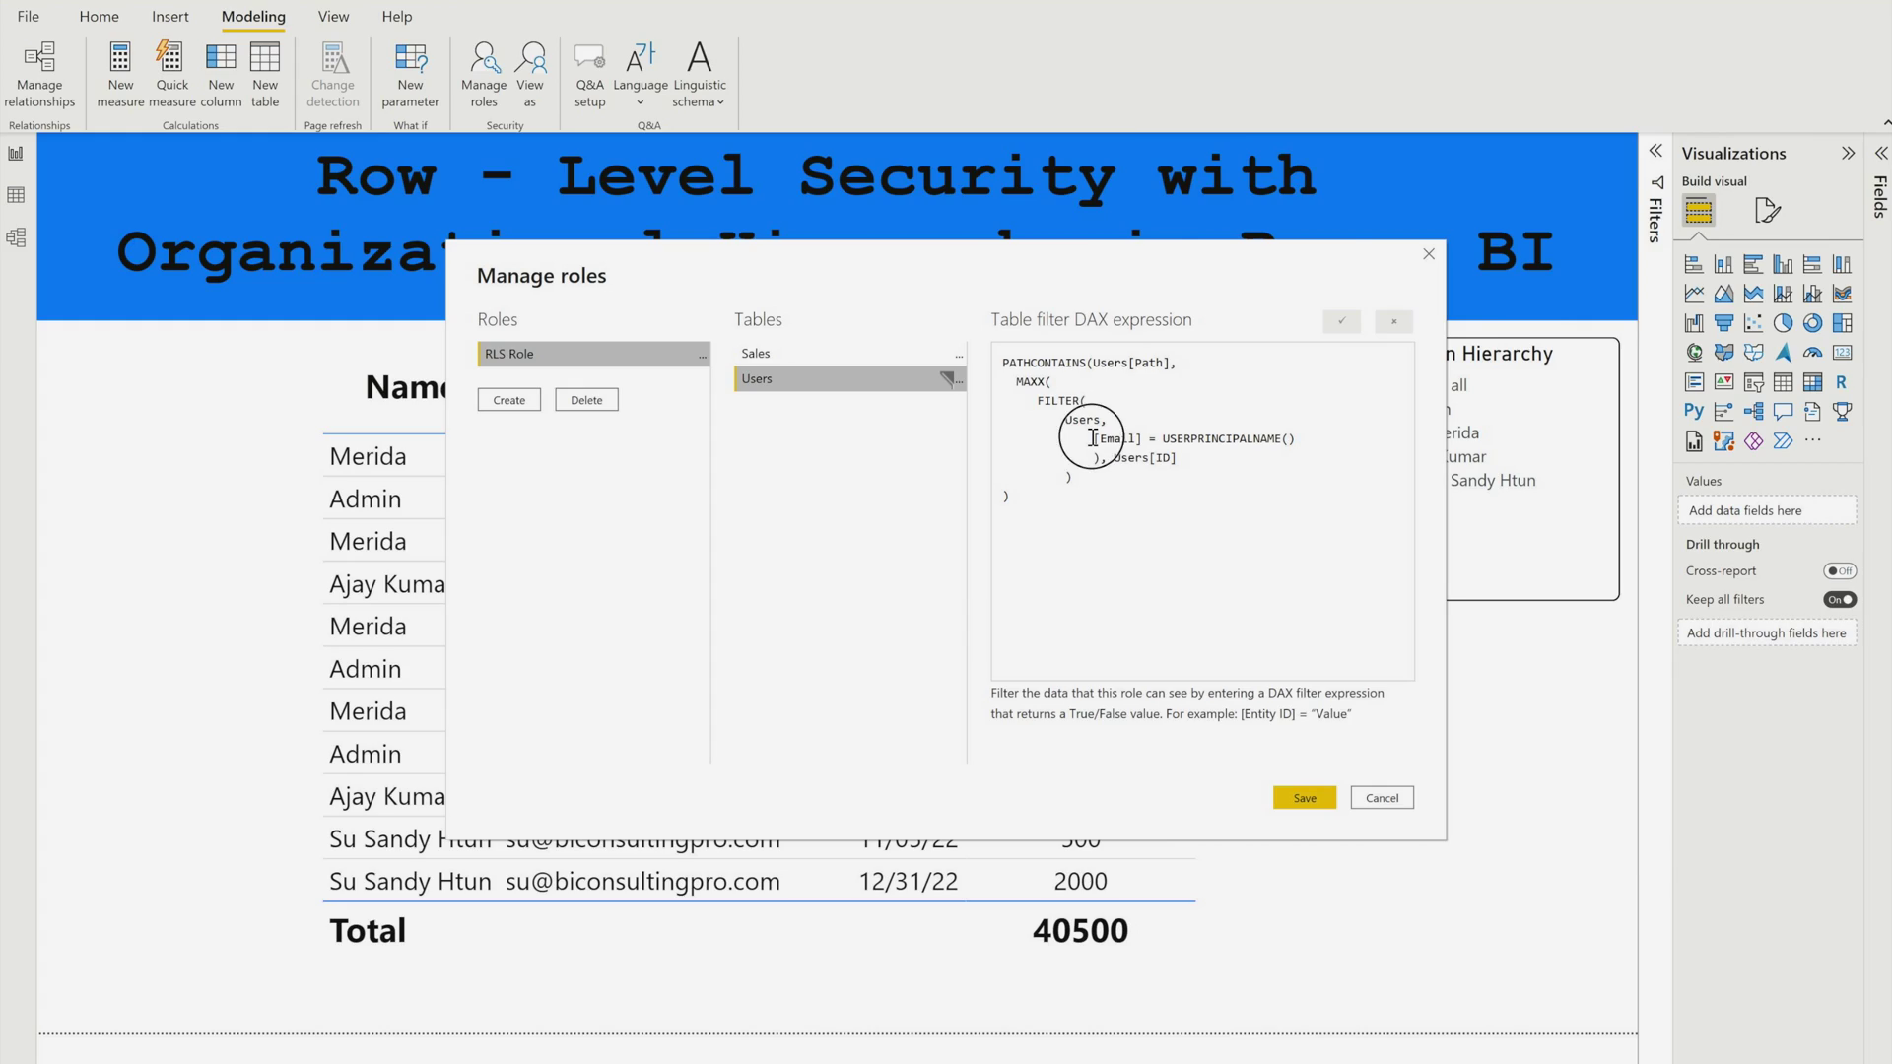
pyautogui.moveTo(1227, 332); pyautogui.dragTo(1323, 335)
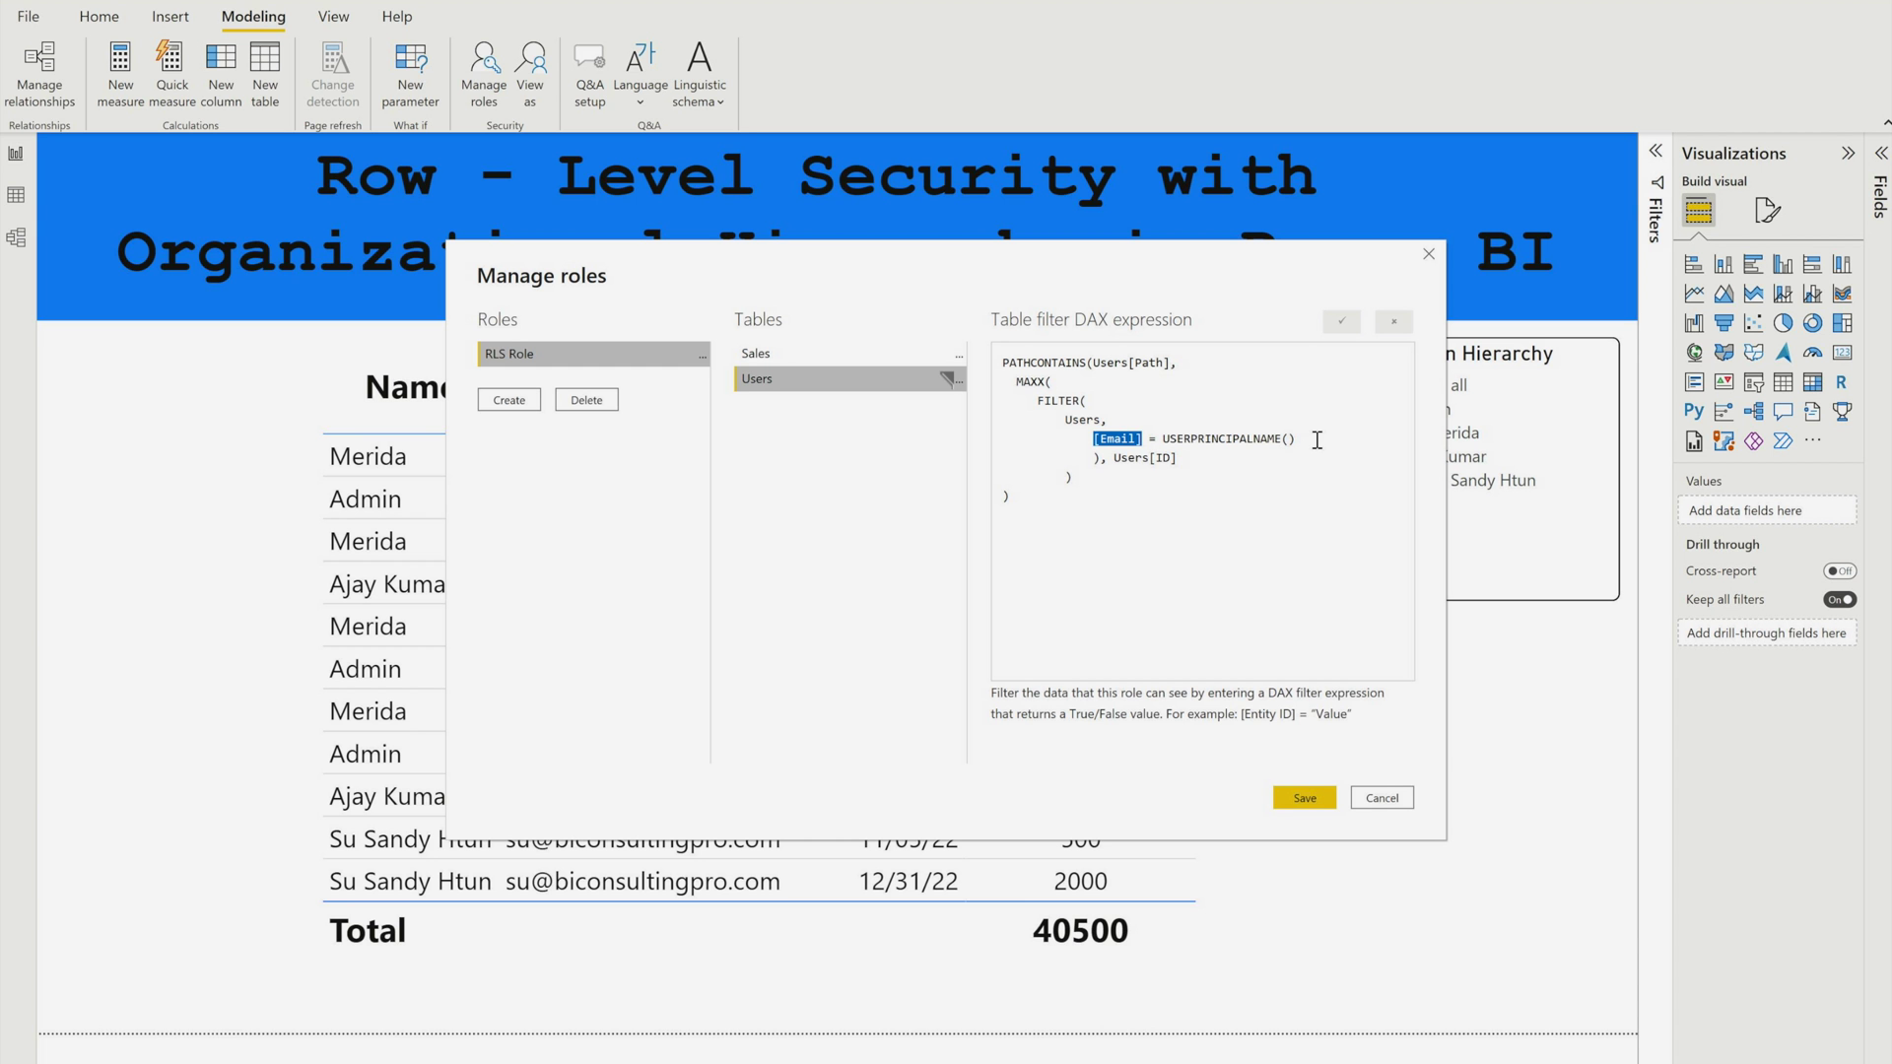
pyautogui.moveTo(1625, 348); pyautogui.dragTo(1375, 348)
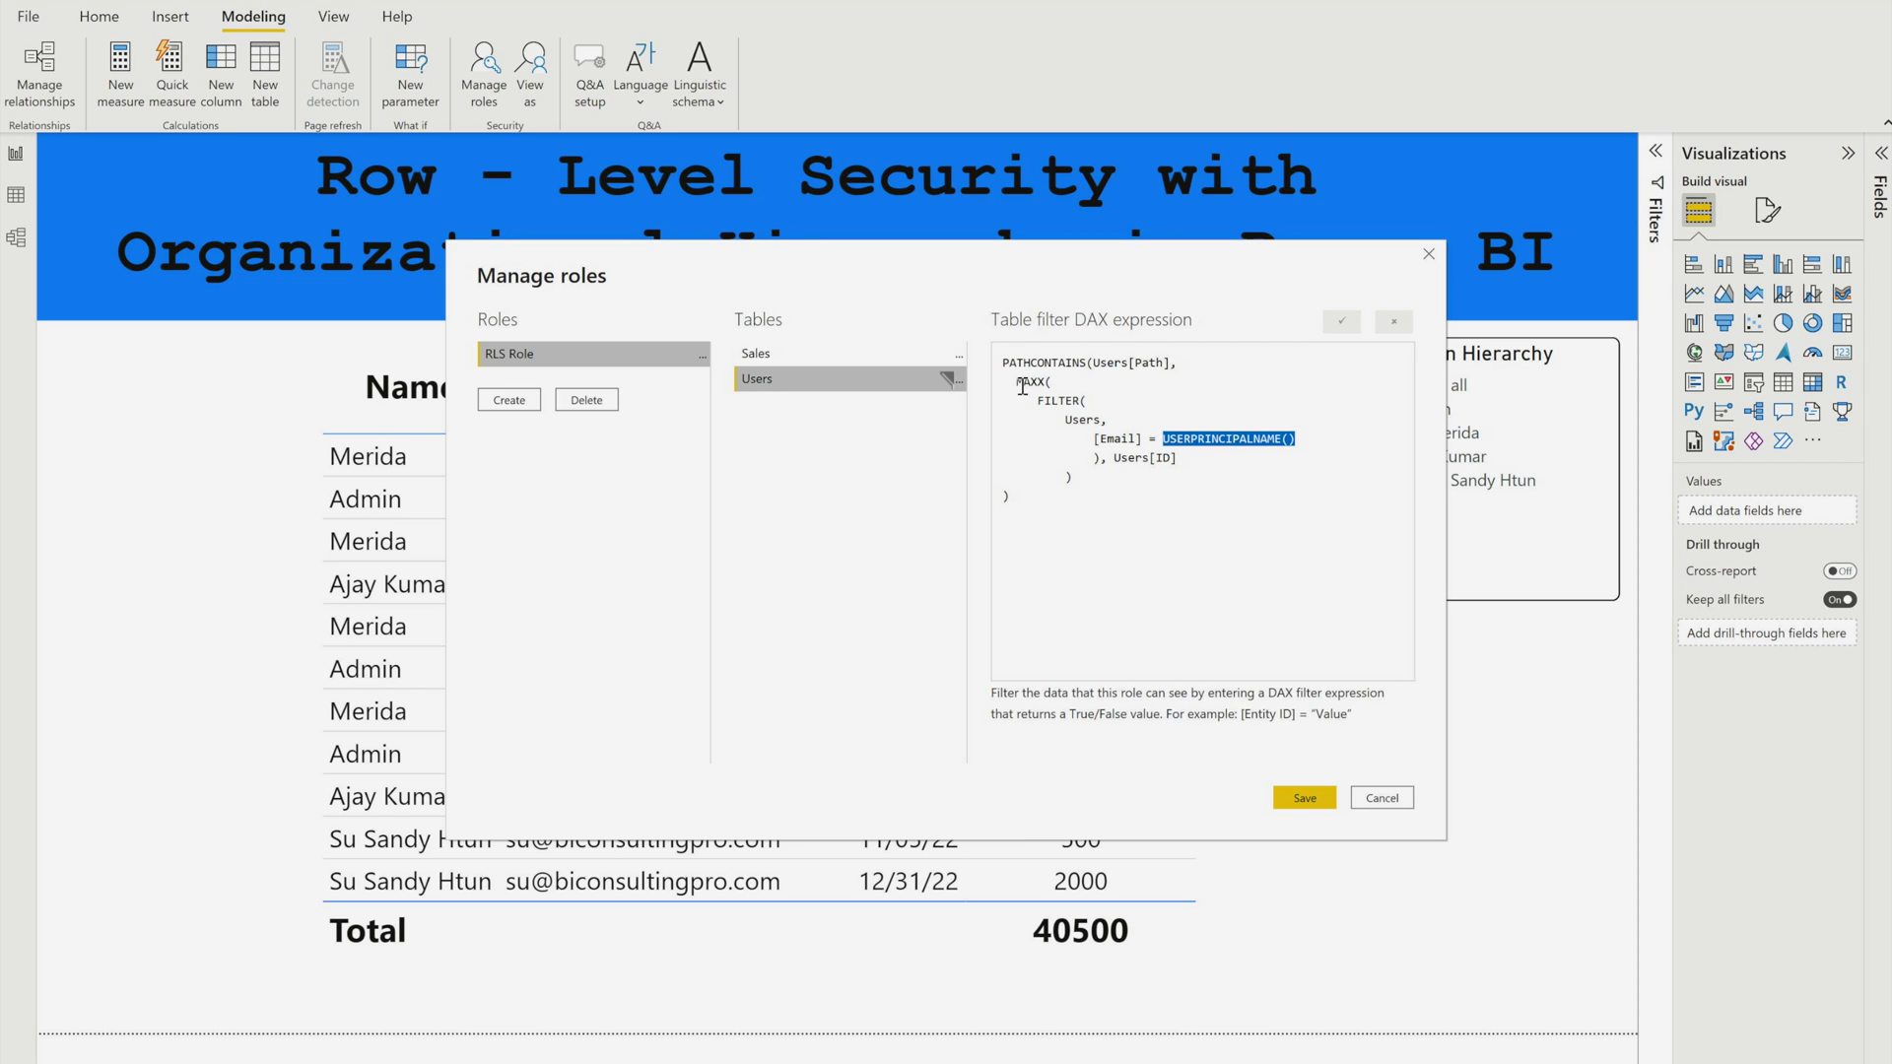
pyautogui.moveTo(1178, 458); pyautogui.dragTo(1115, 462)
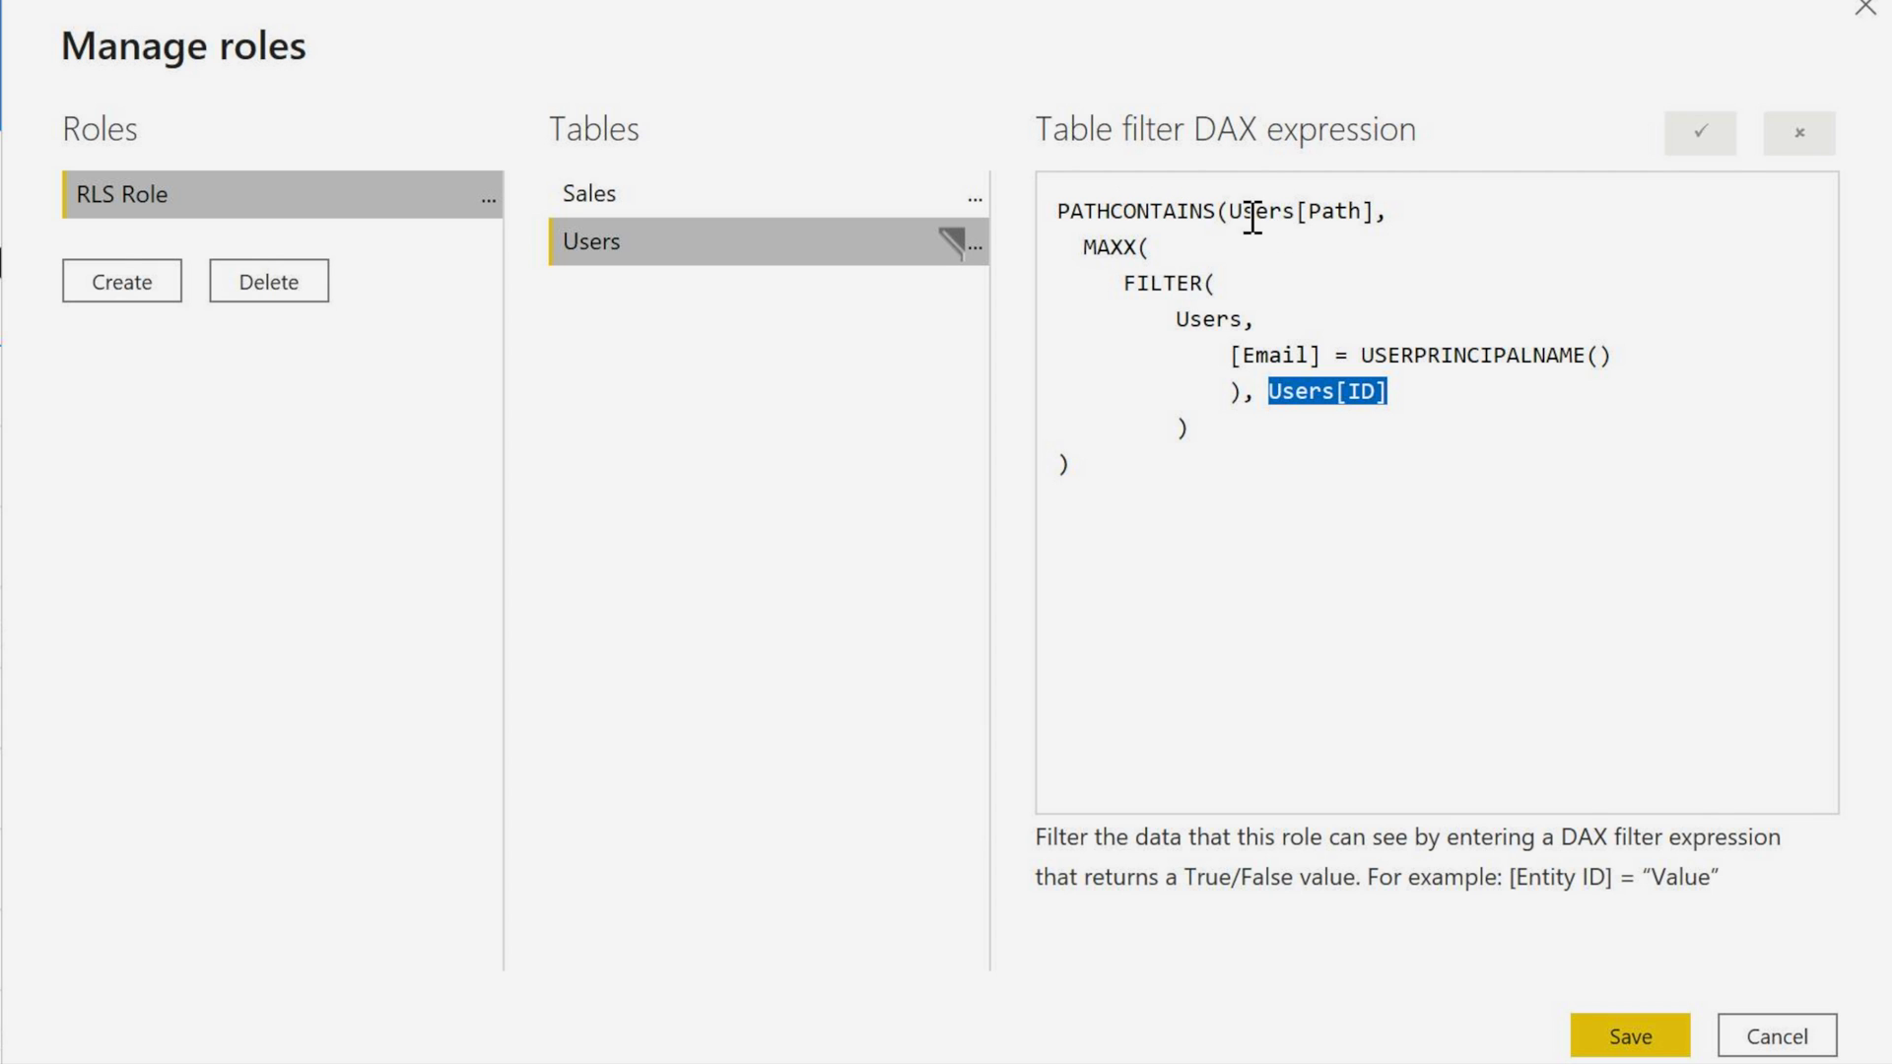
# Compare the Users[Path] argument in the role filter with the arguments of the Path Contains column's formula.
pyautogui.moveTo(1229, 211); pyautogui.dragTo(1386, 219)
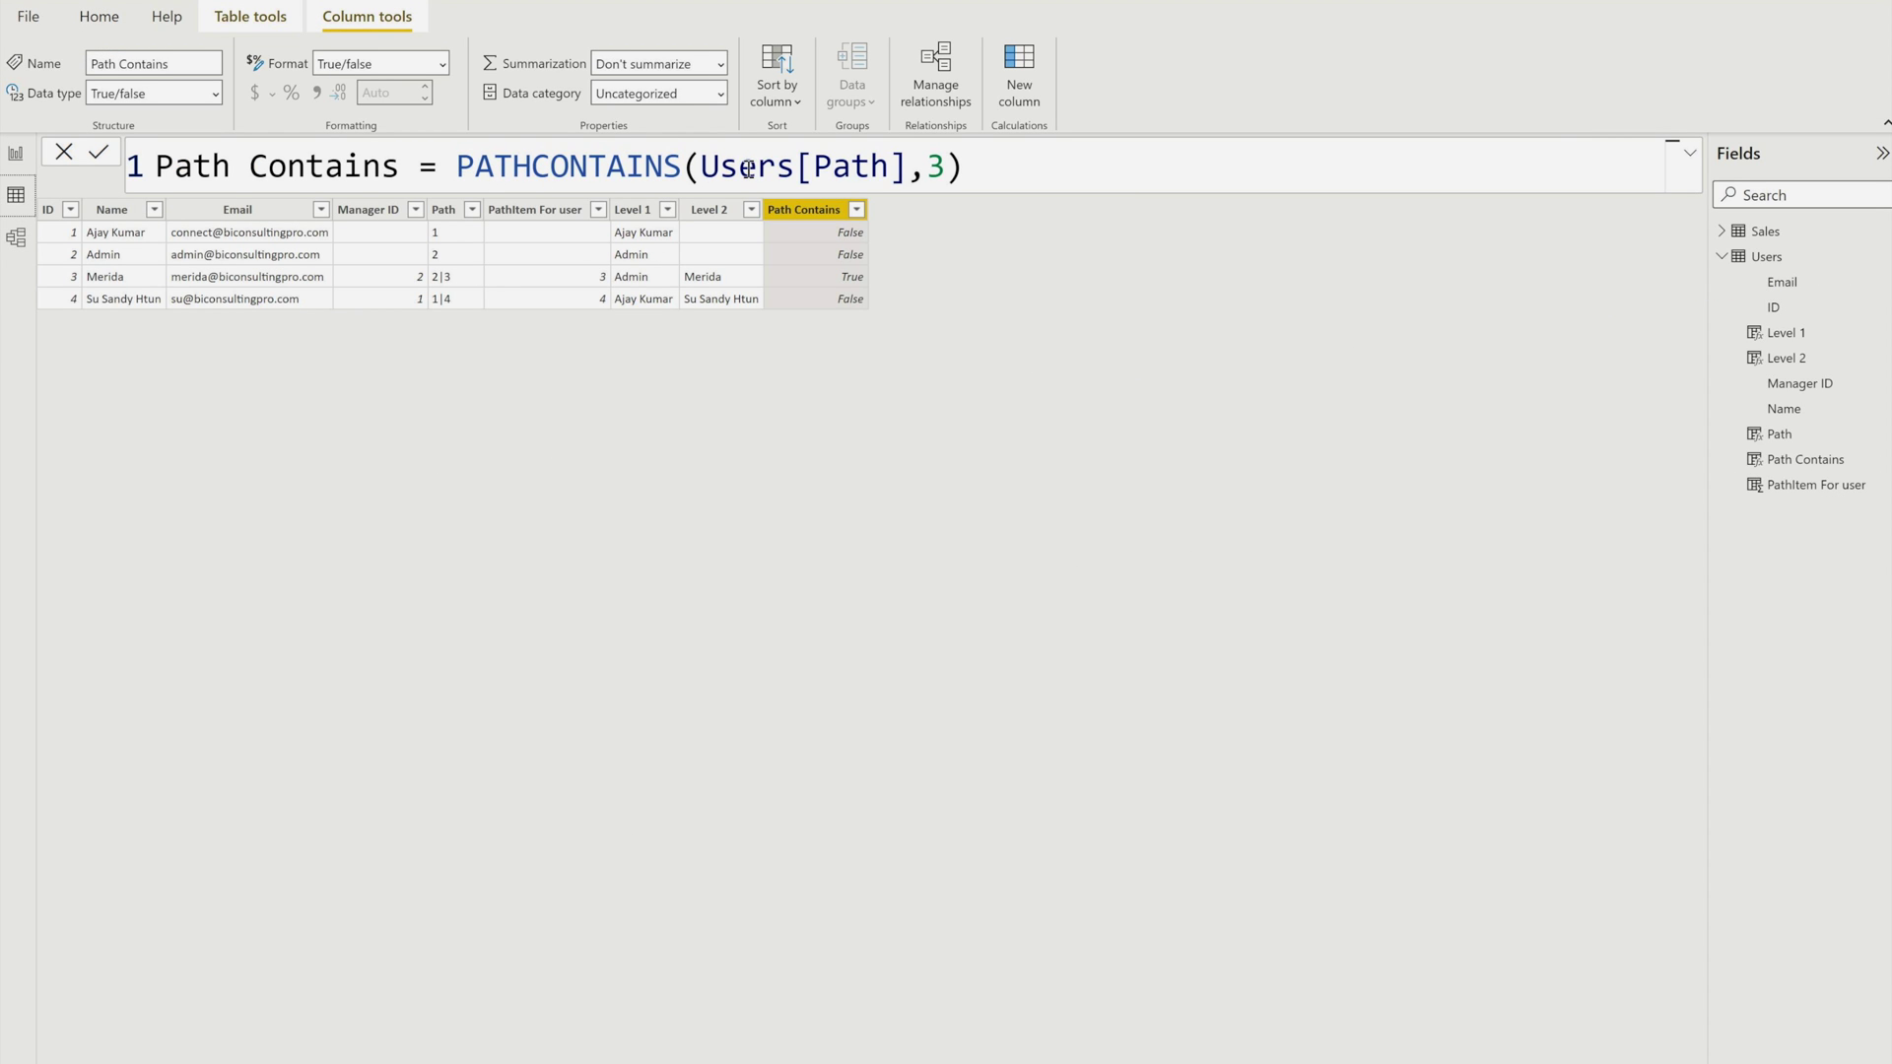
pyautogui.moveTo(701, 170); pyautogui.dragTo(889, 170)
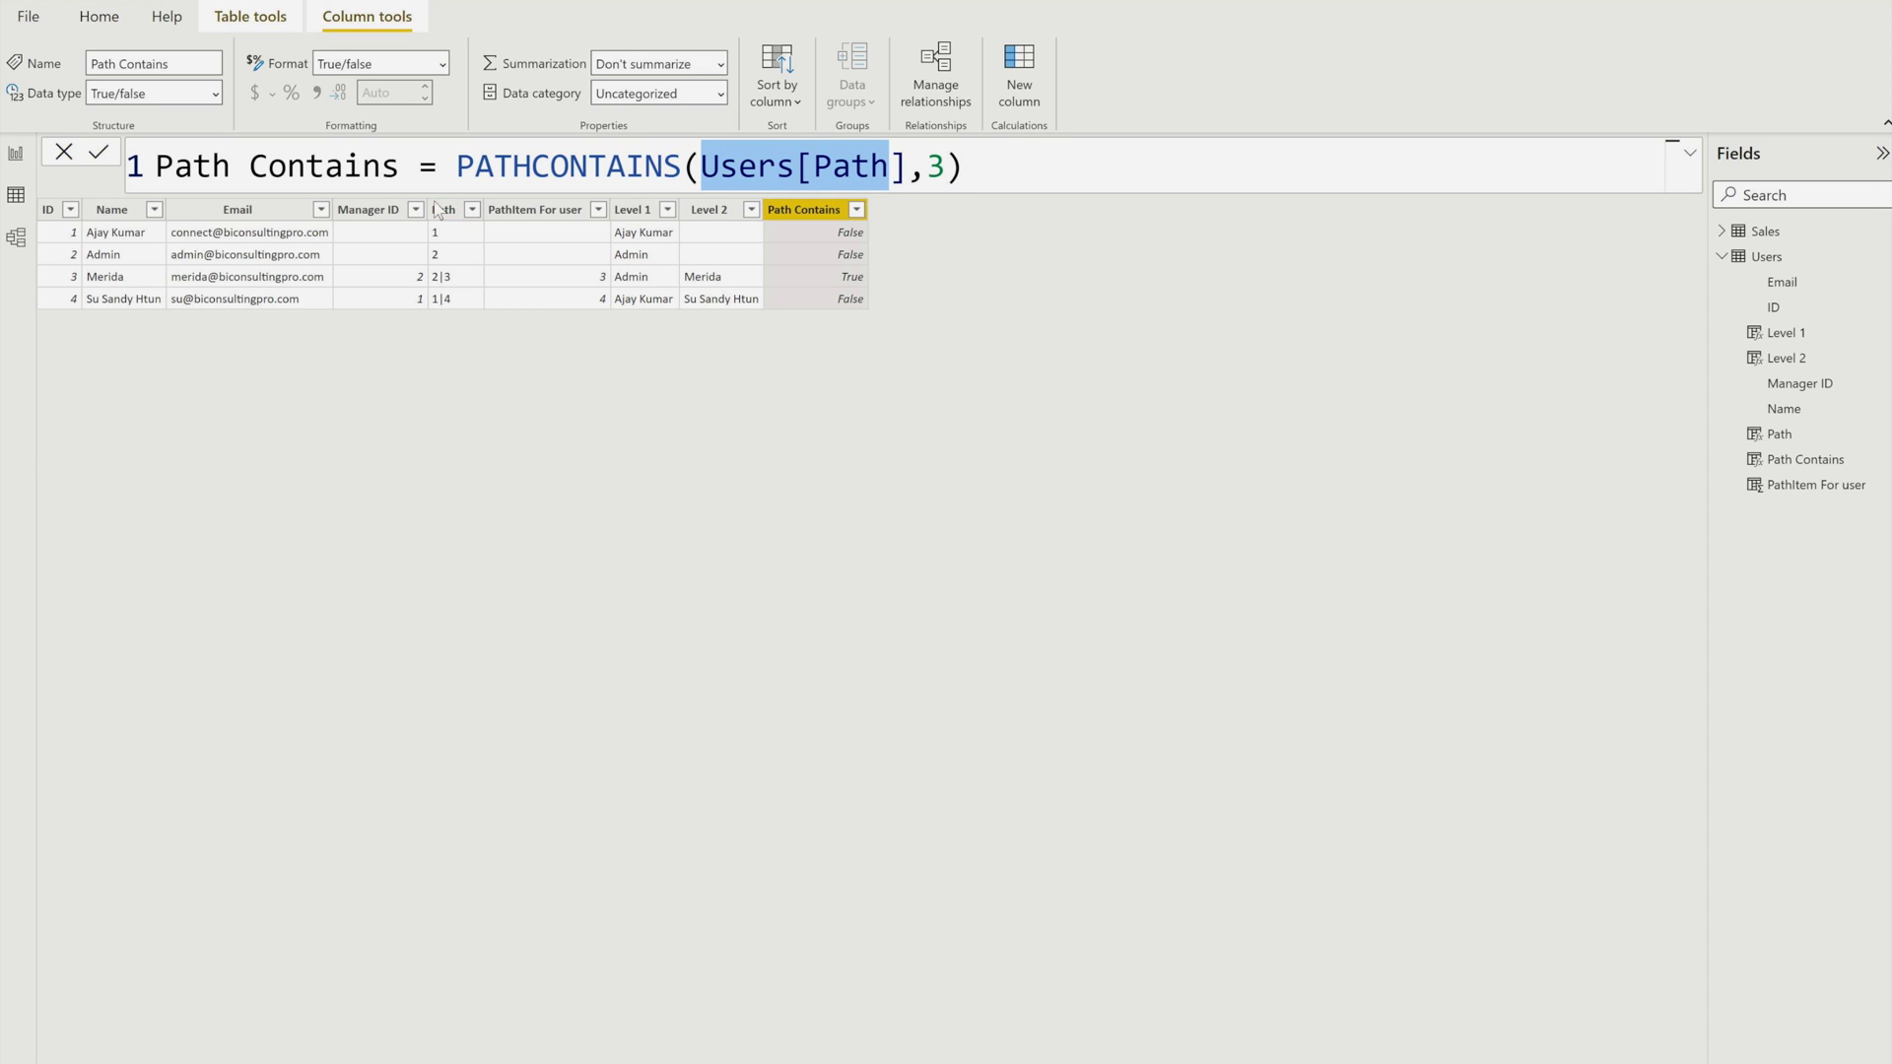
pyautogui.doubleClick(937, 168)
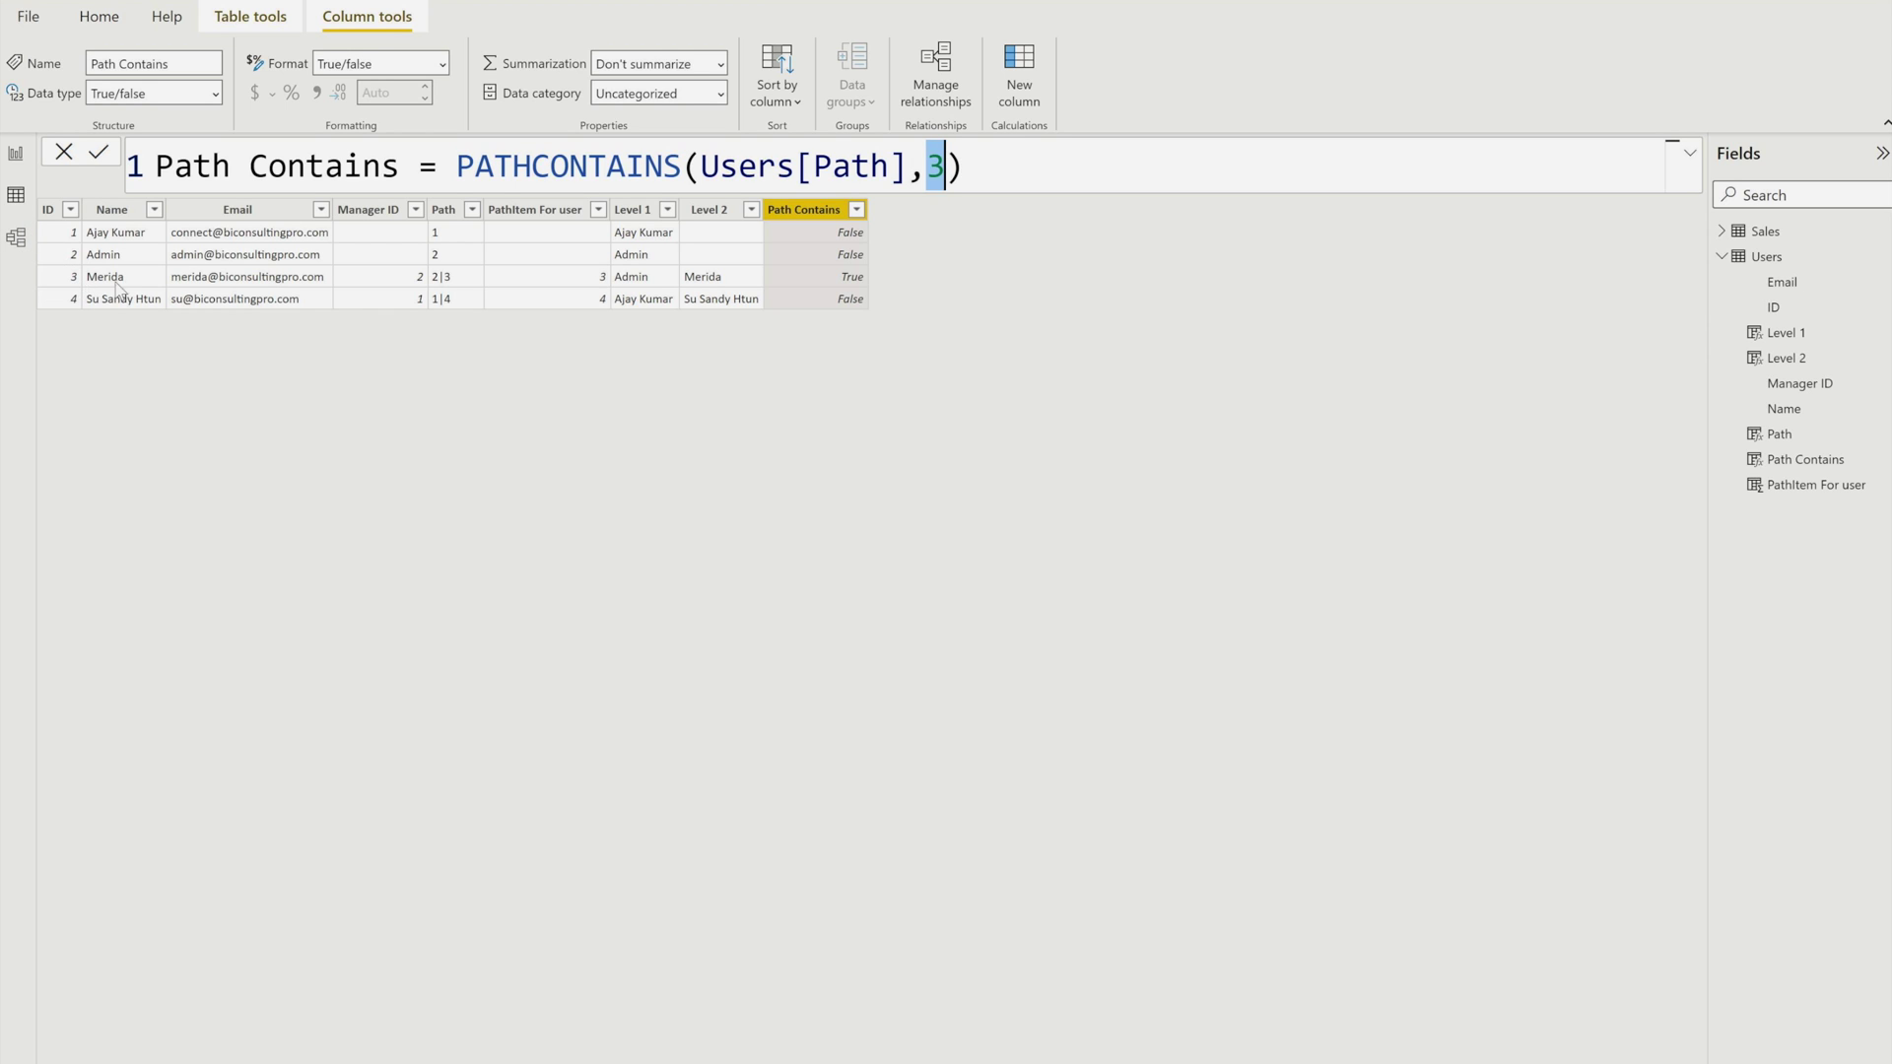
# Recheck the [Email] = USERPRINCIPALNAME() condition and Users[Path] argument in the RLS Role filter, and save the roles.
pyautogui.click(17, 238)
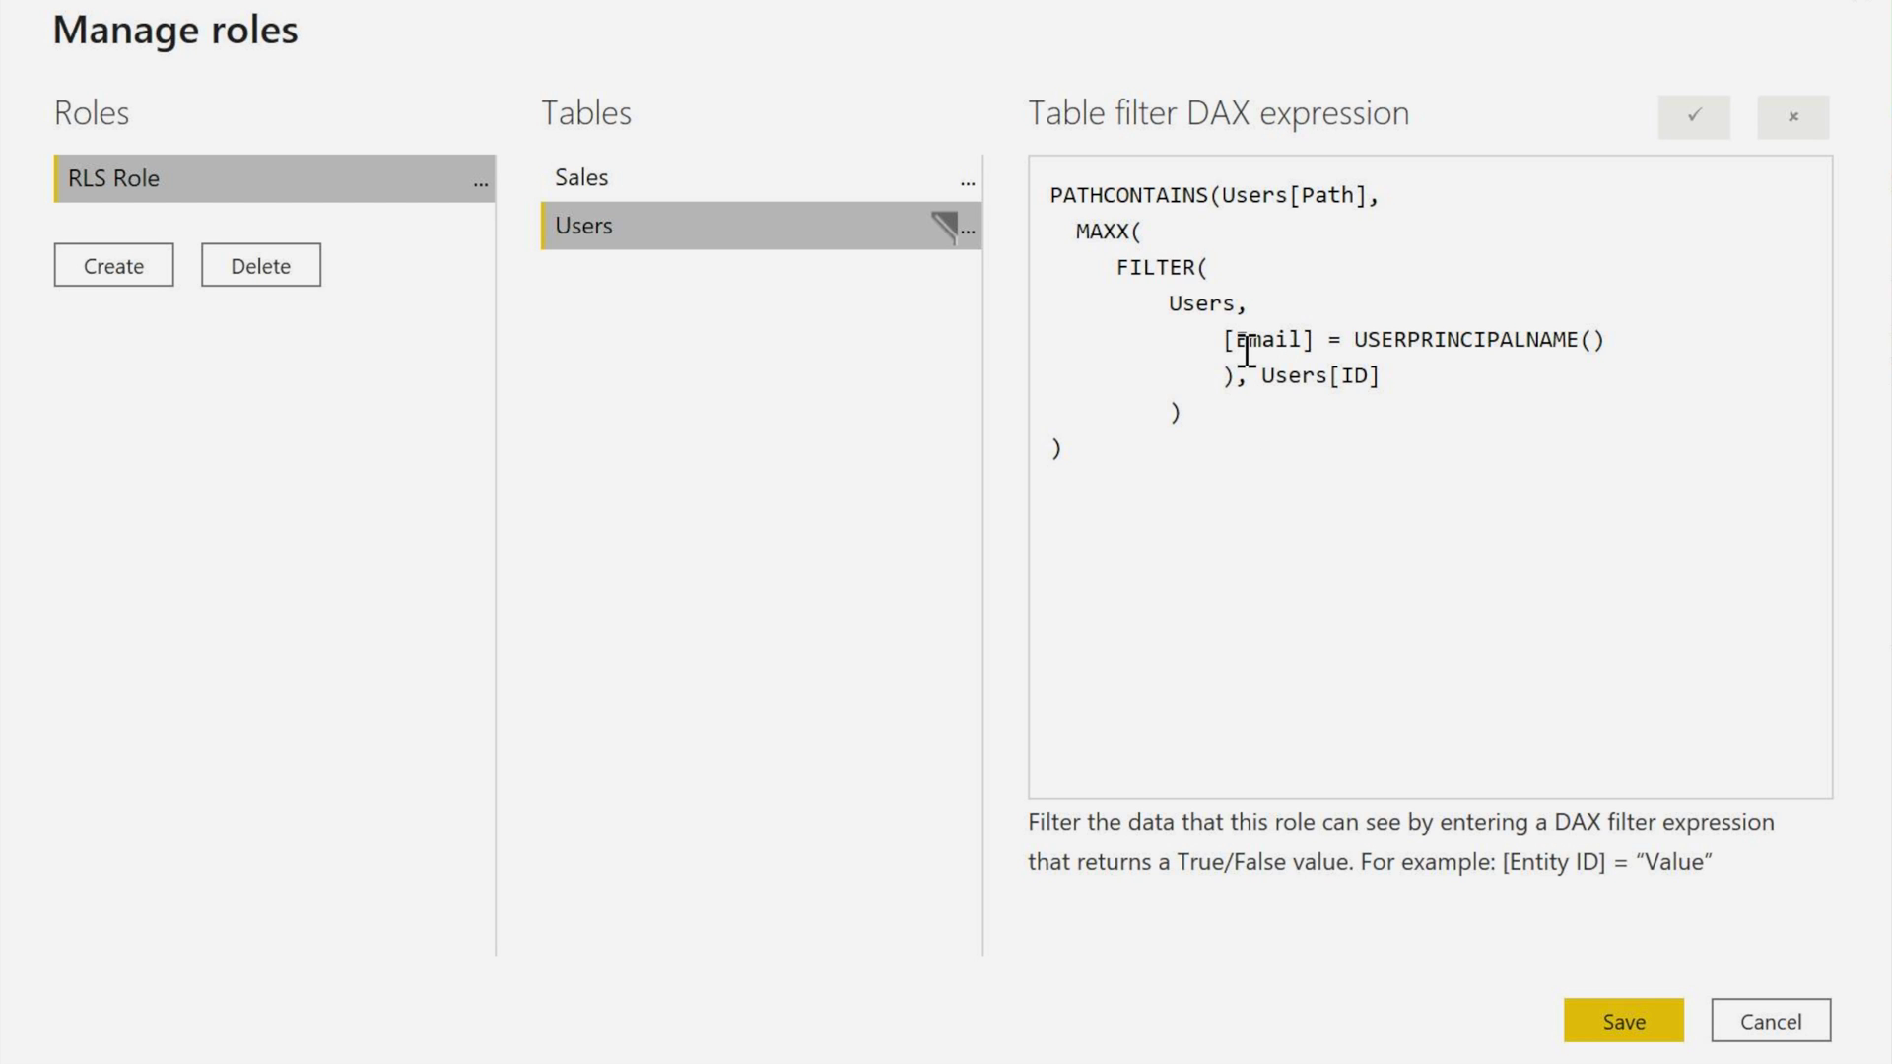
pyautogui.moveTo(1220, 339); pyautogui.dragTo(1644, 357)
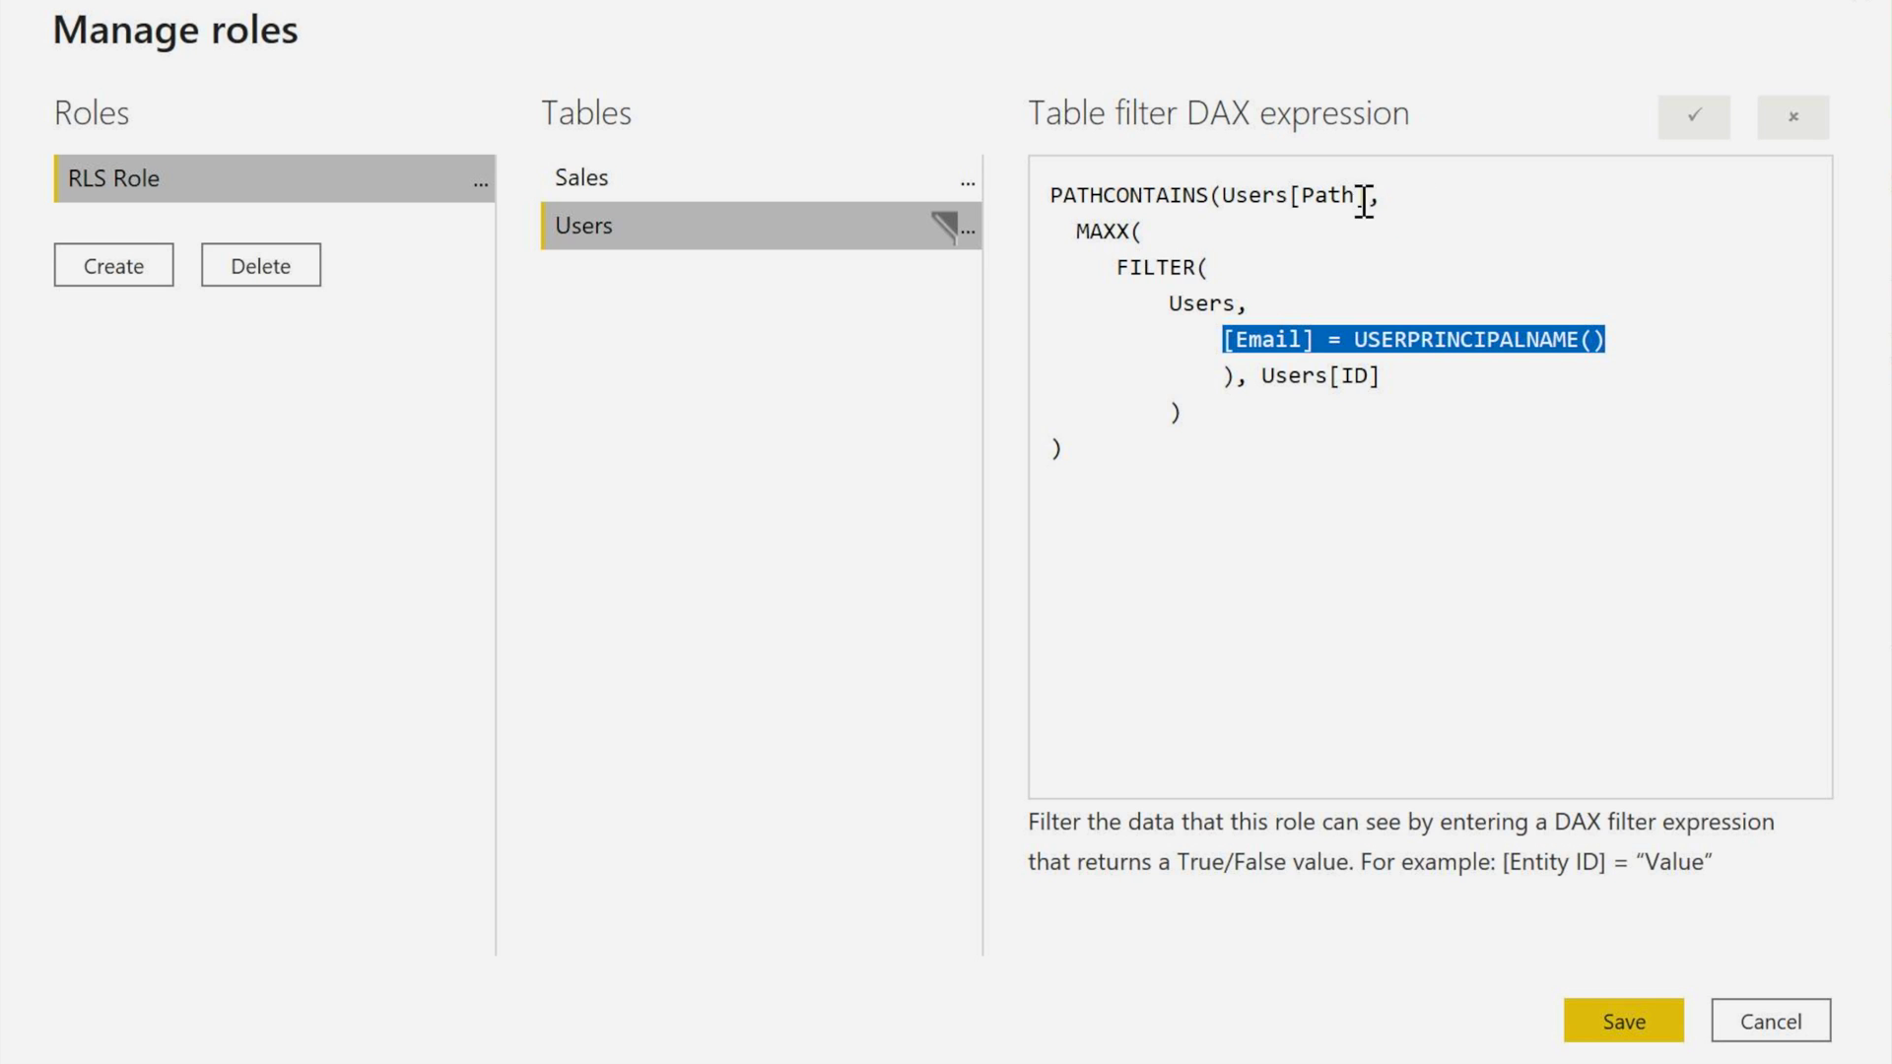
pyautogui.moveTo(1380, 196); pyautogui.dragTo(1223, 195)
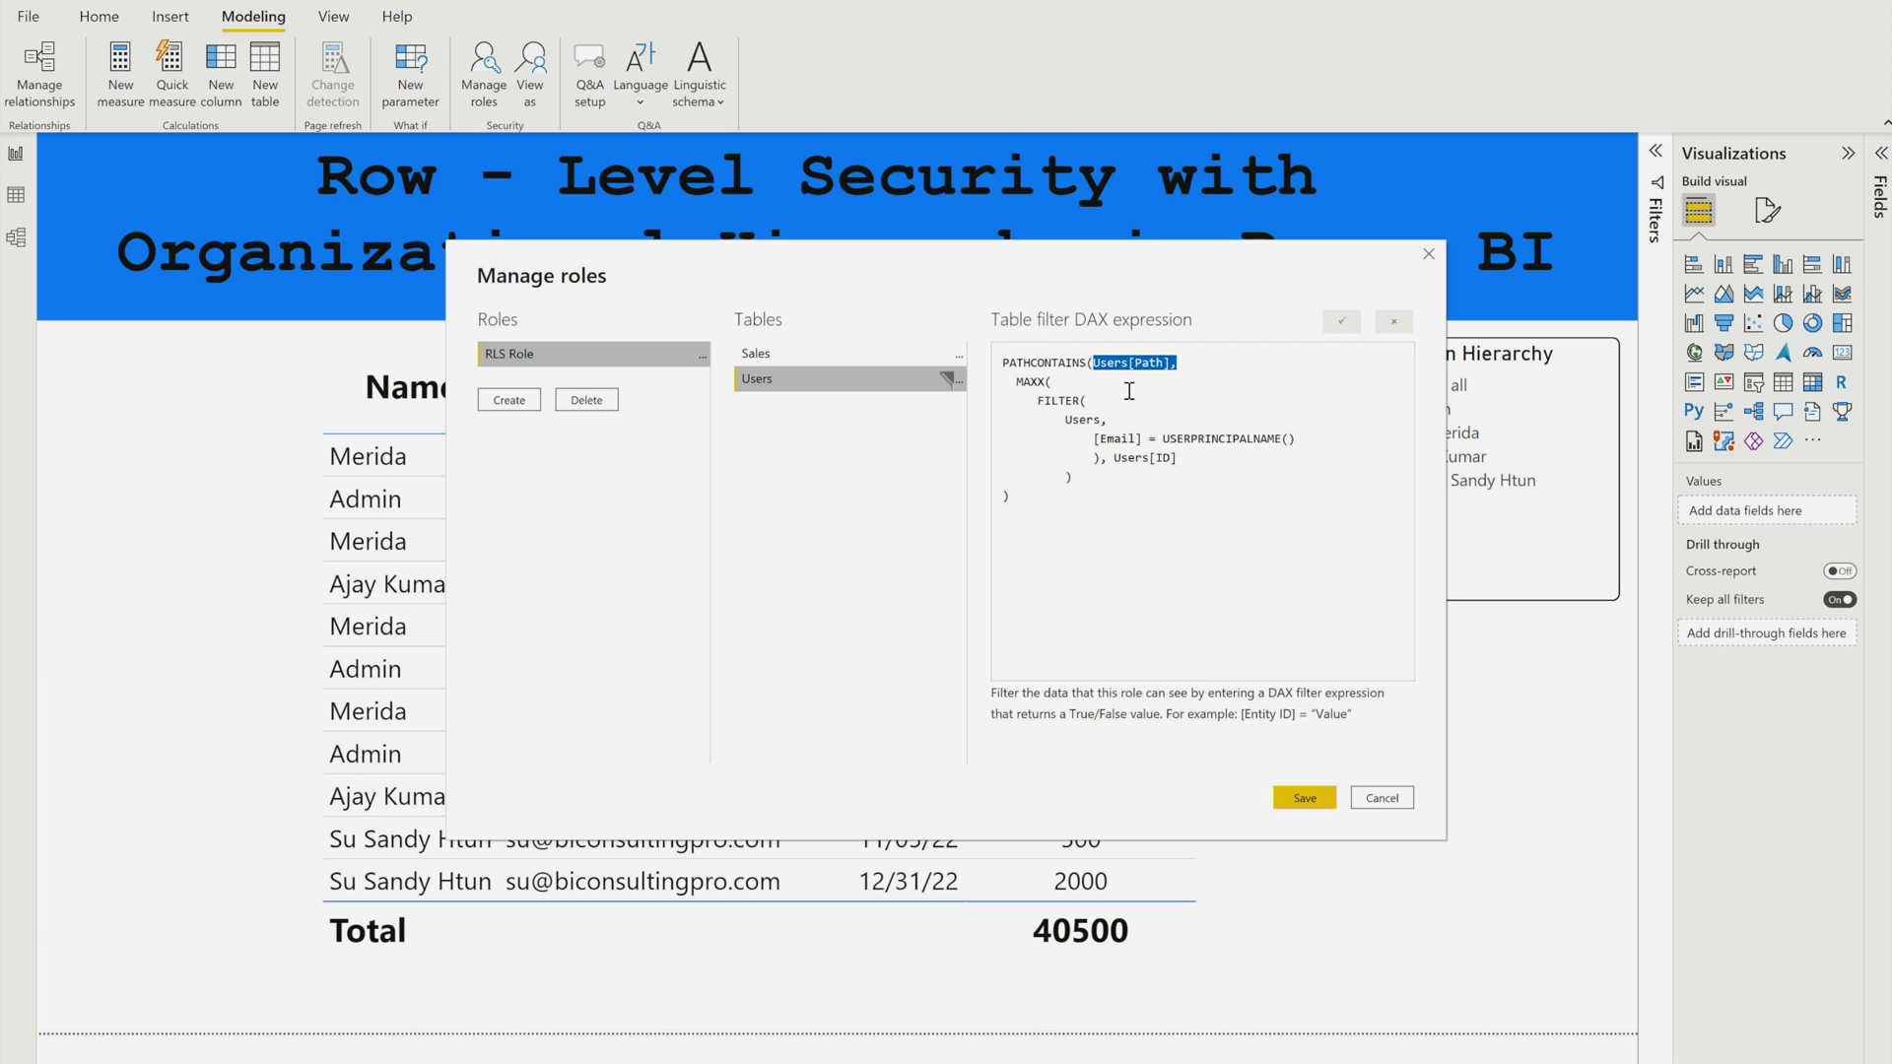
pyautogui.click(1316, 797)
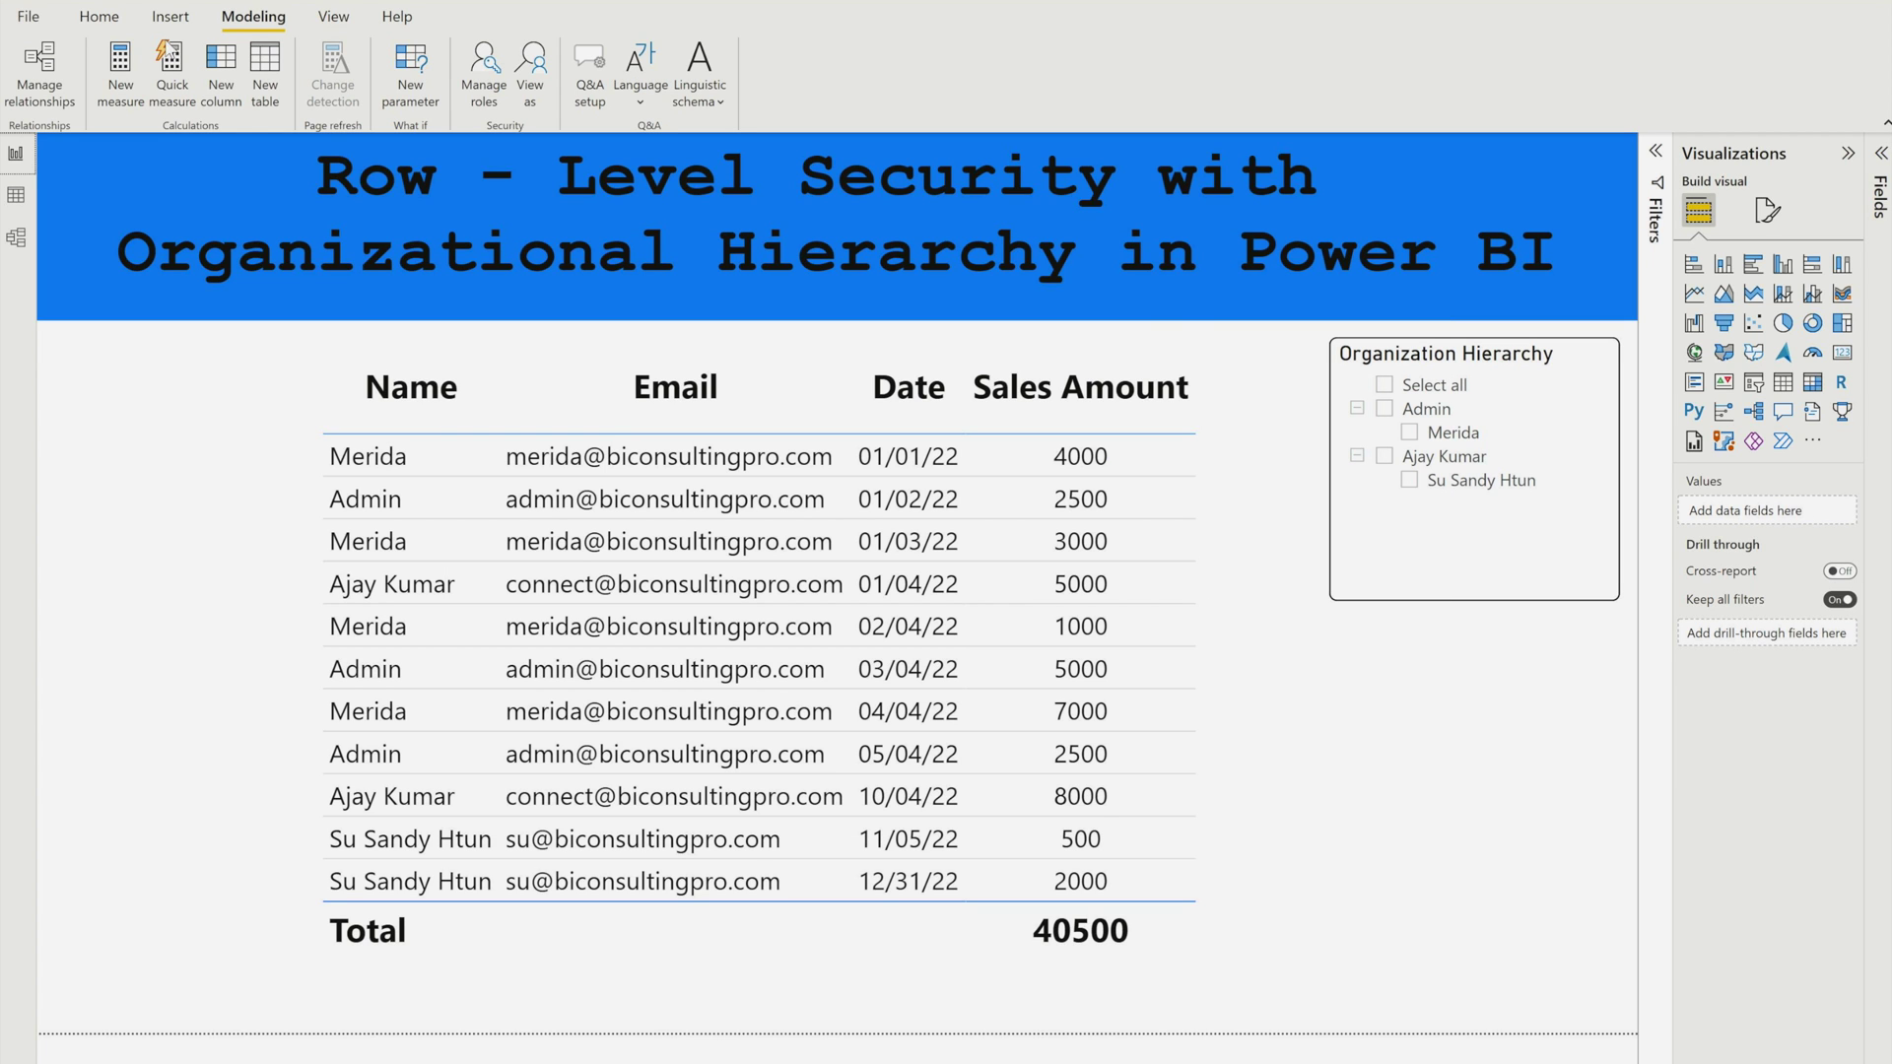
# Start publishing the report and save the pending changes.
pyautogui.click(122, 17)
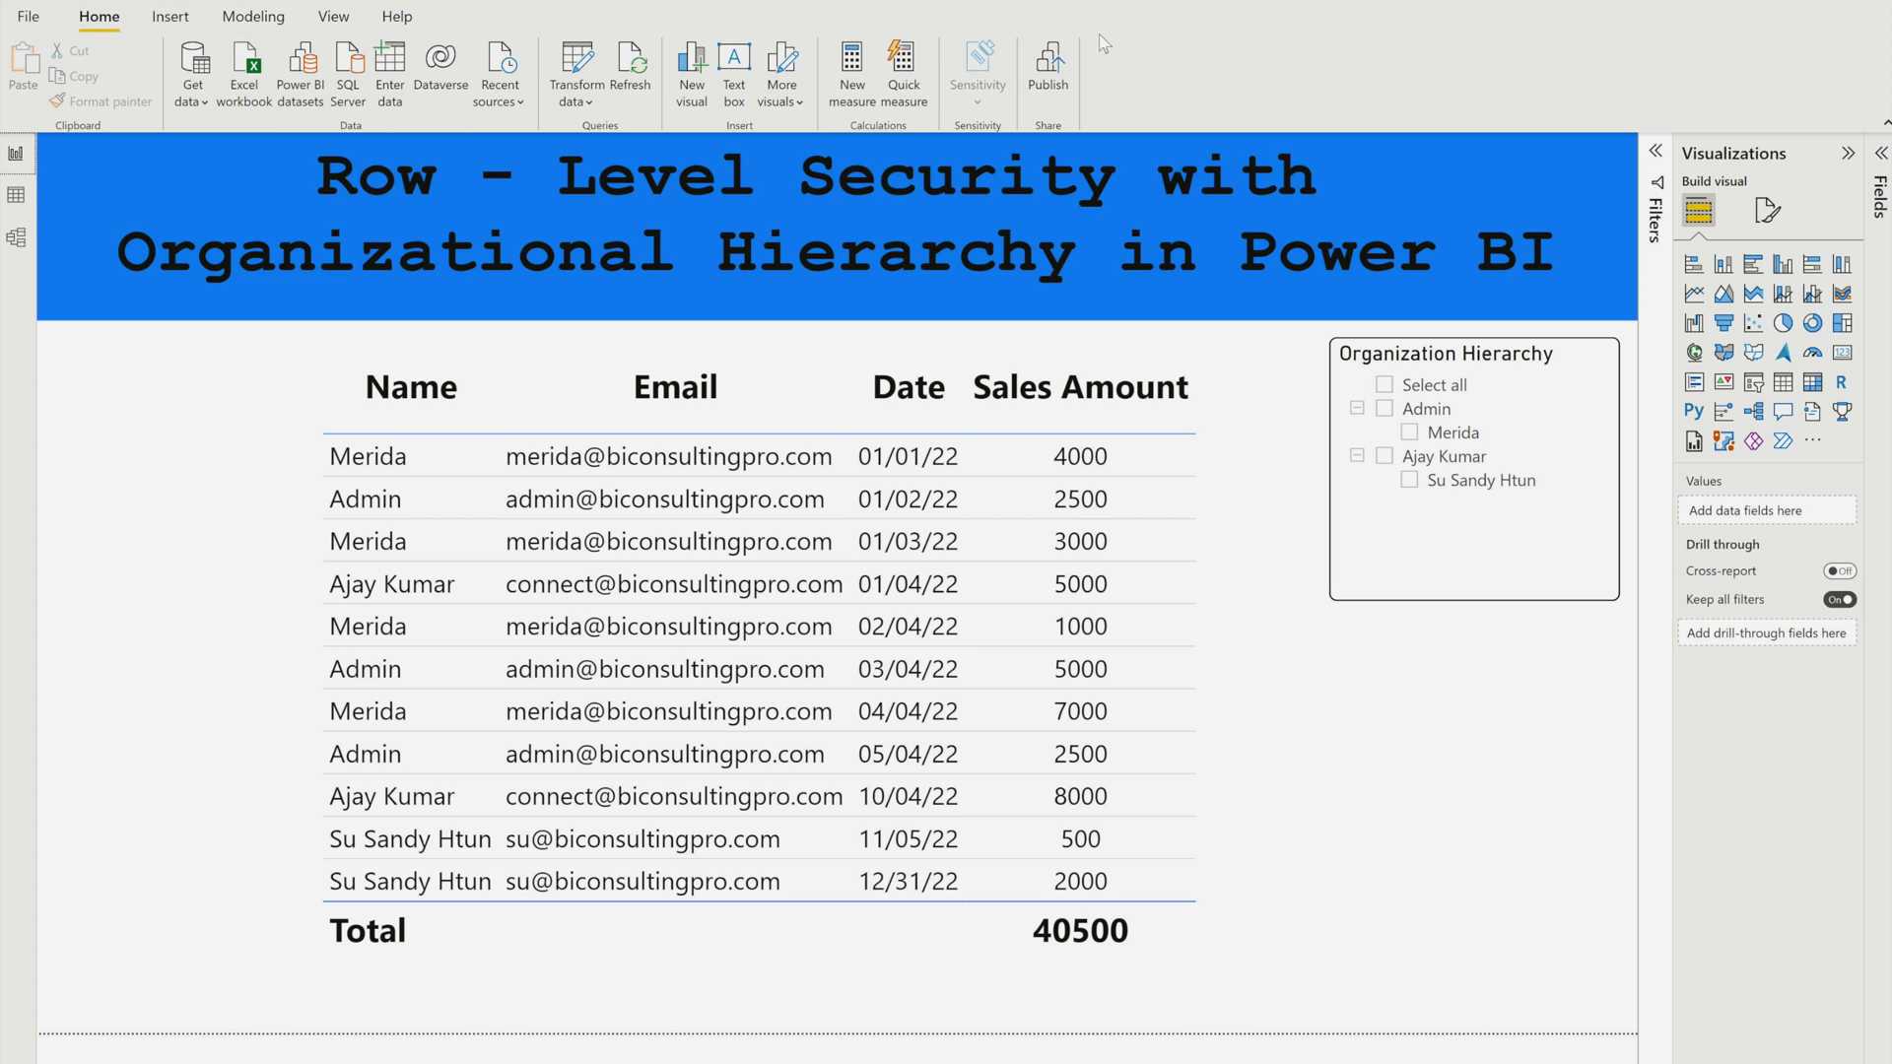
pyautogui.click(1063, 71)
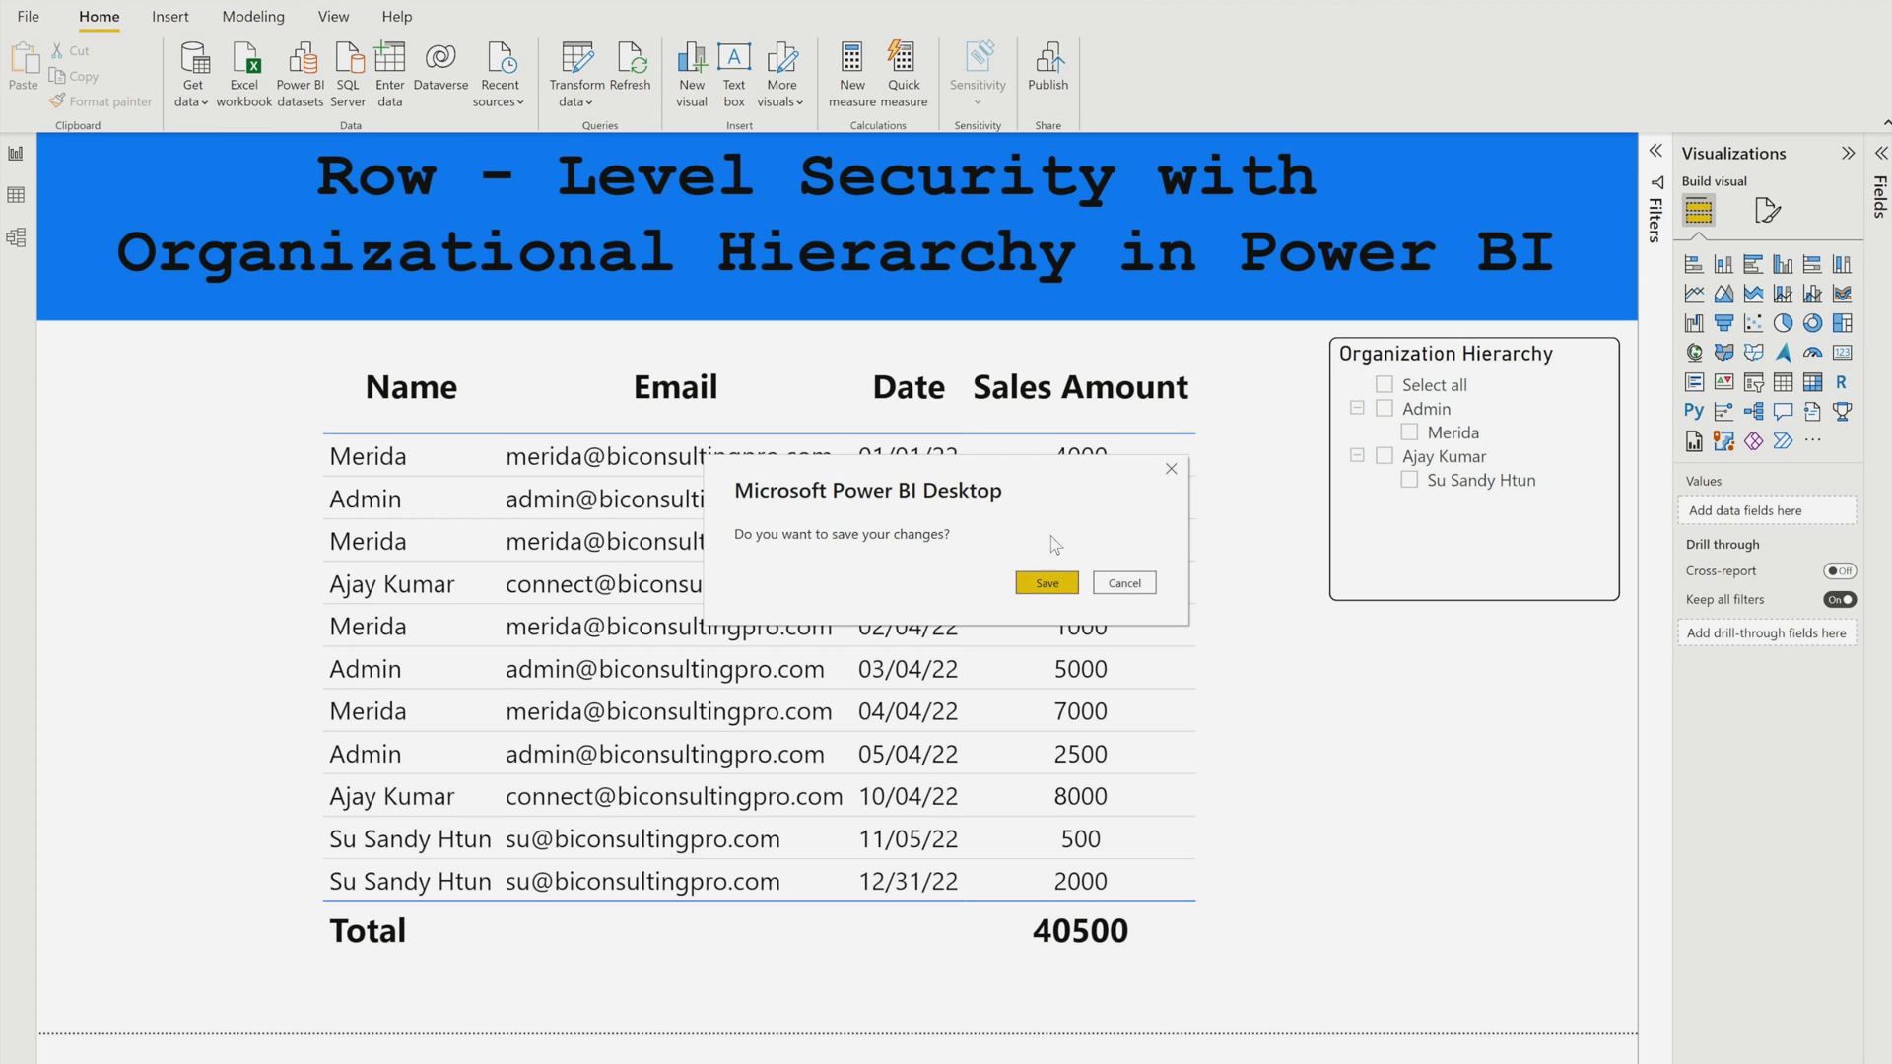
pyautogui.click(1053, 582)
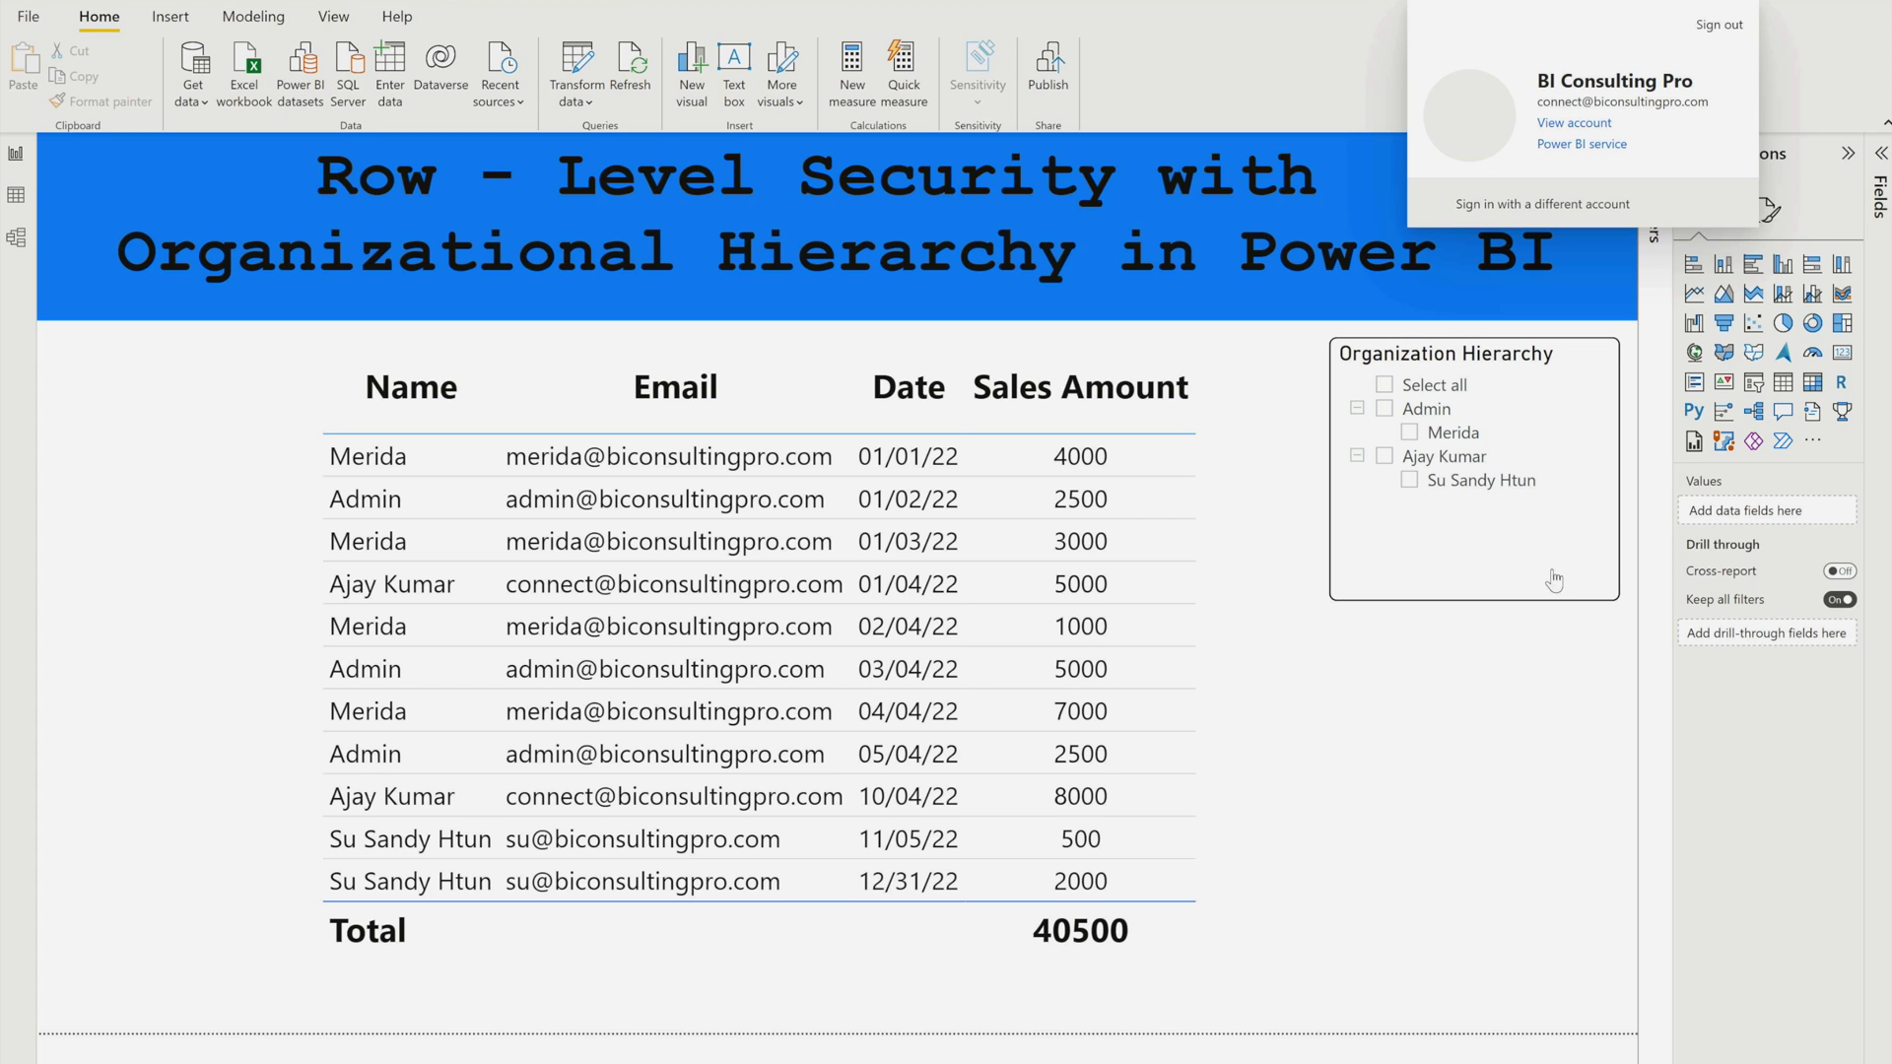
# Switch to the Power BI service in the browser and check which account is signed in.
pyautogui.click(1436, 826)
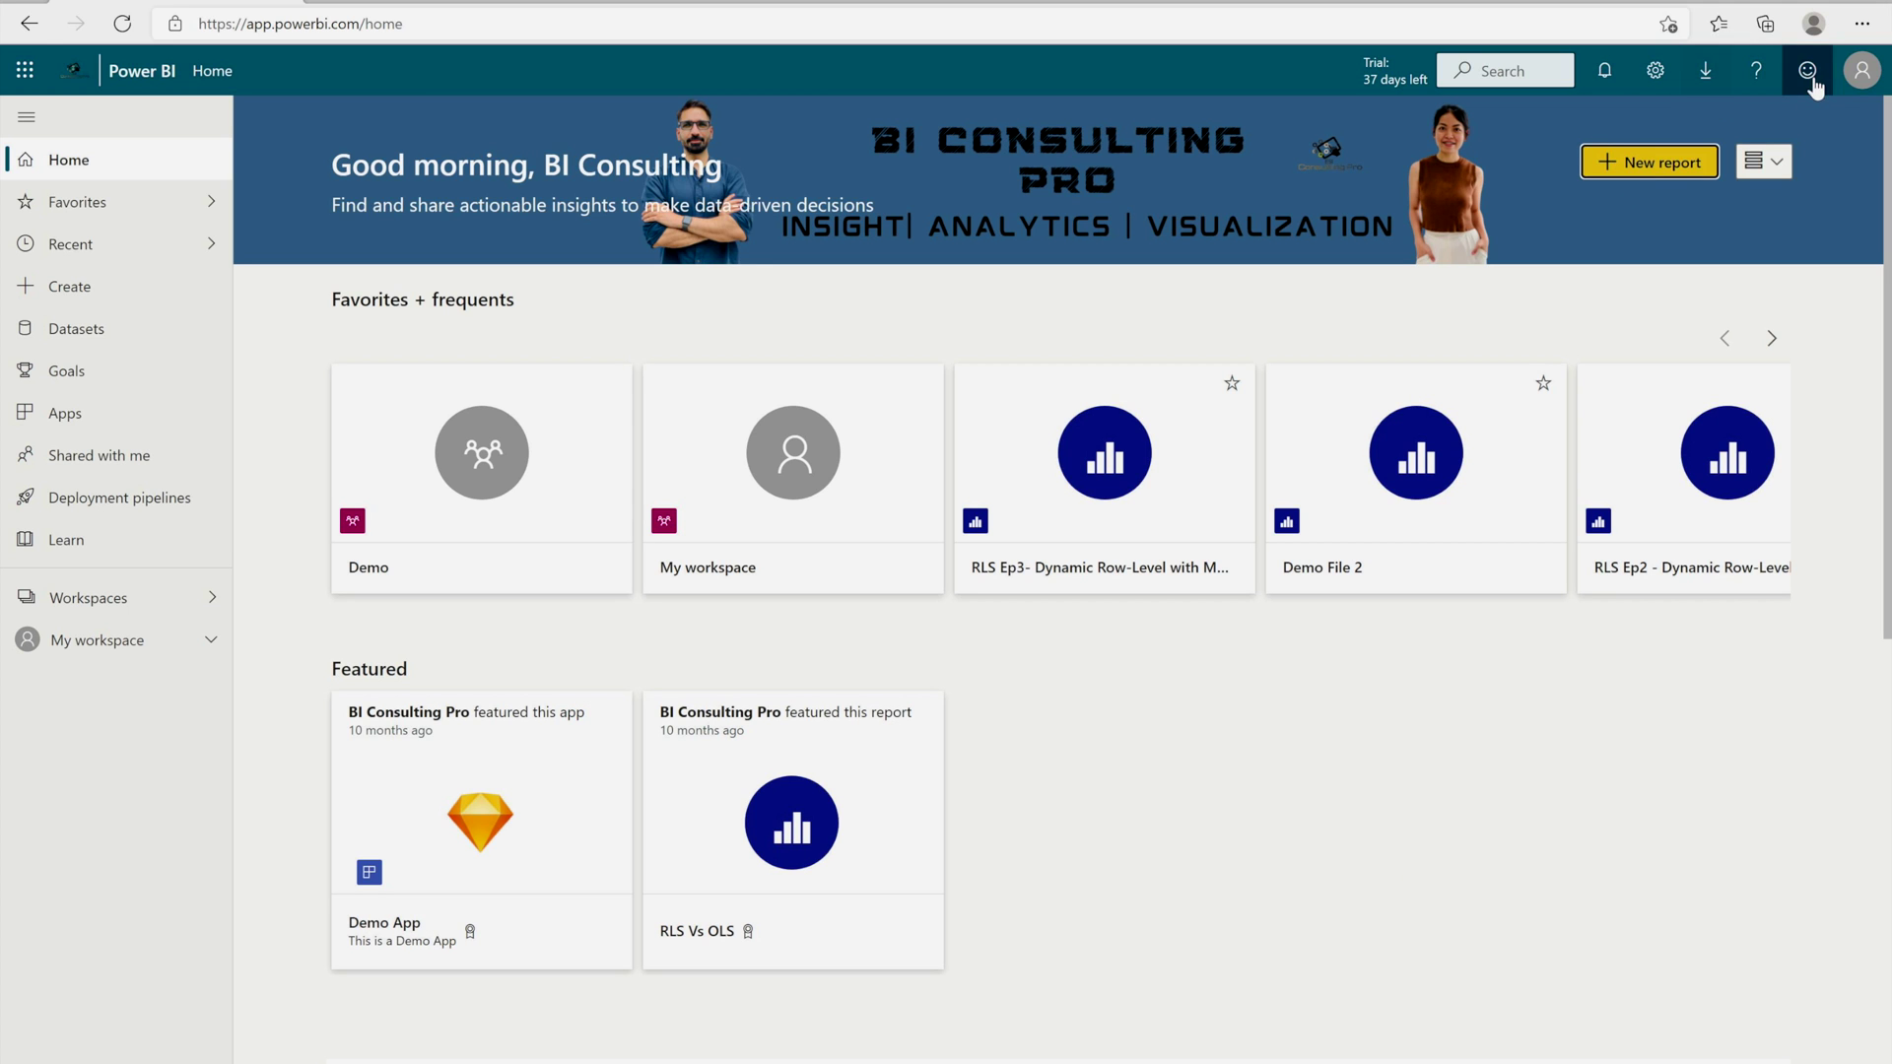
pyautogui.click(1849, 71)
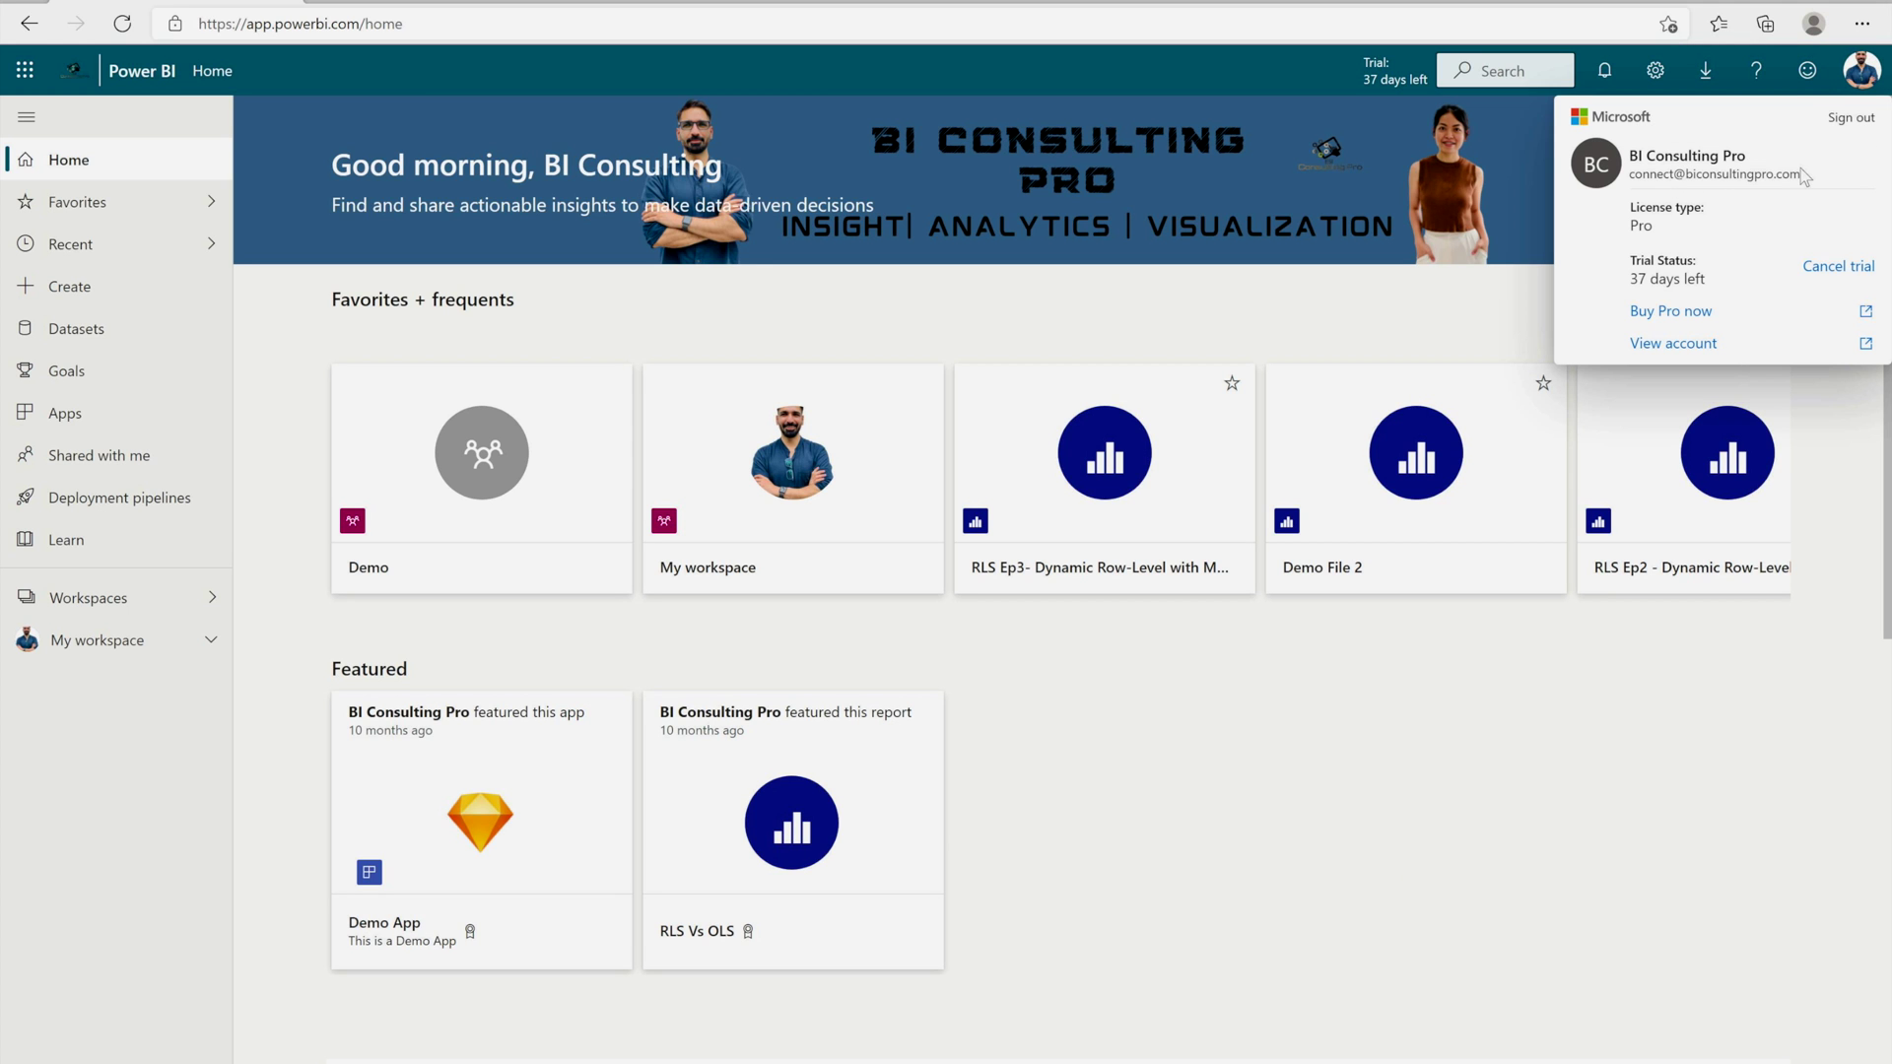
pyautogui.click(1411, 758)
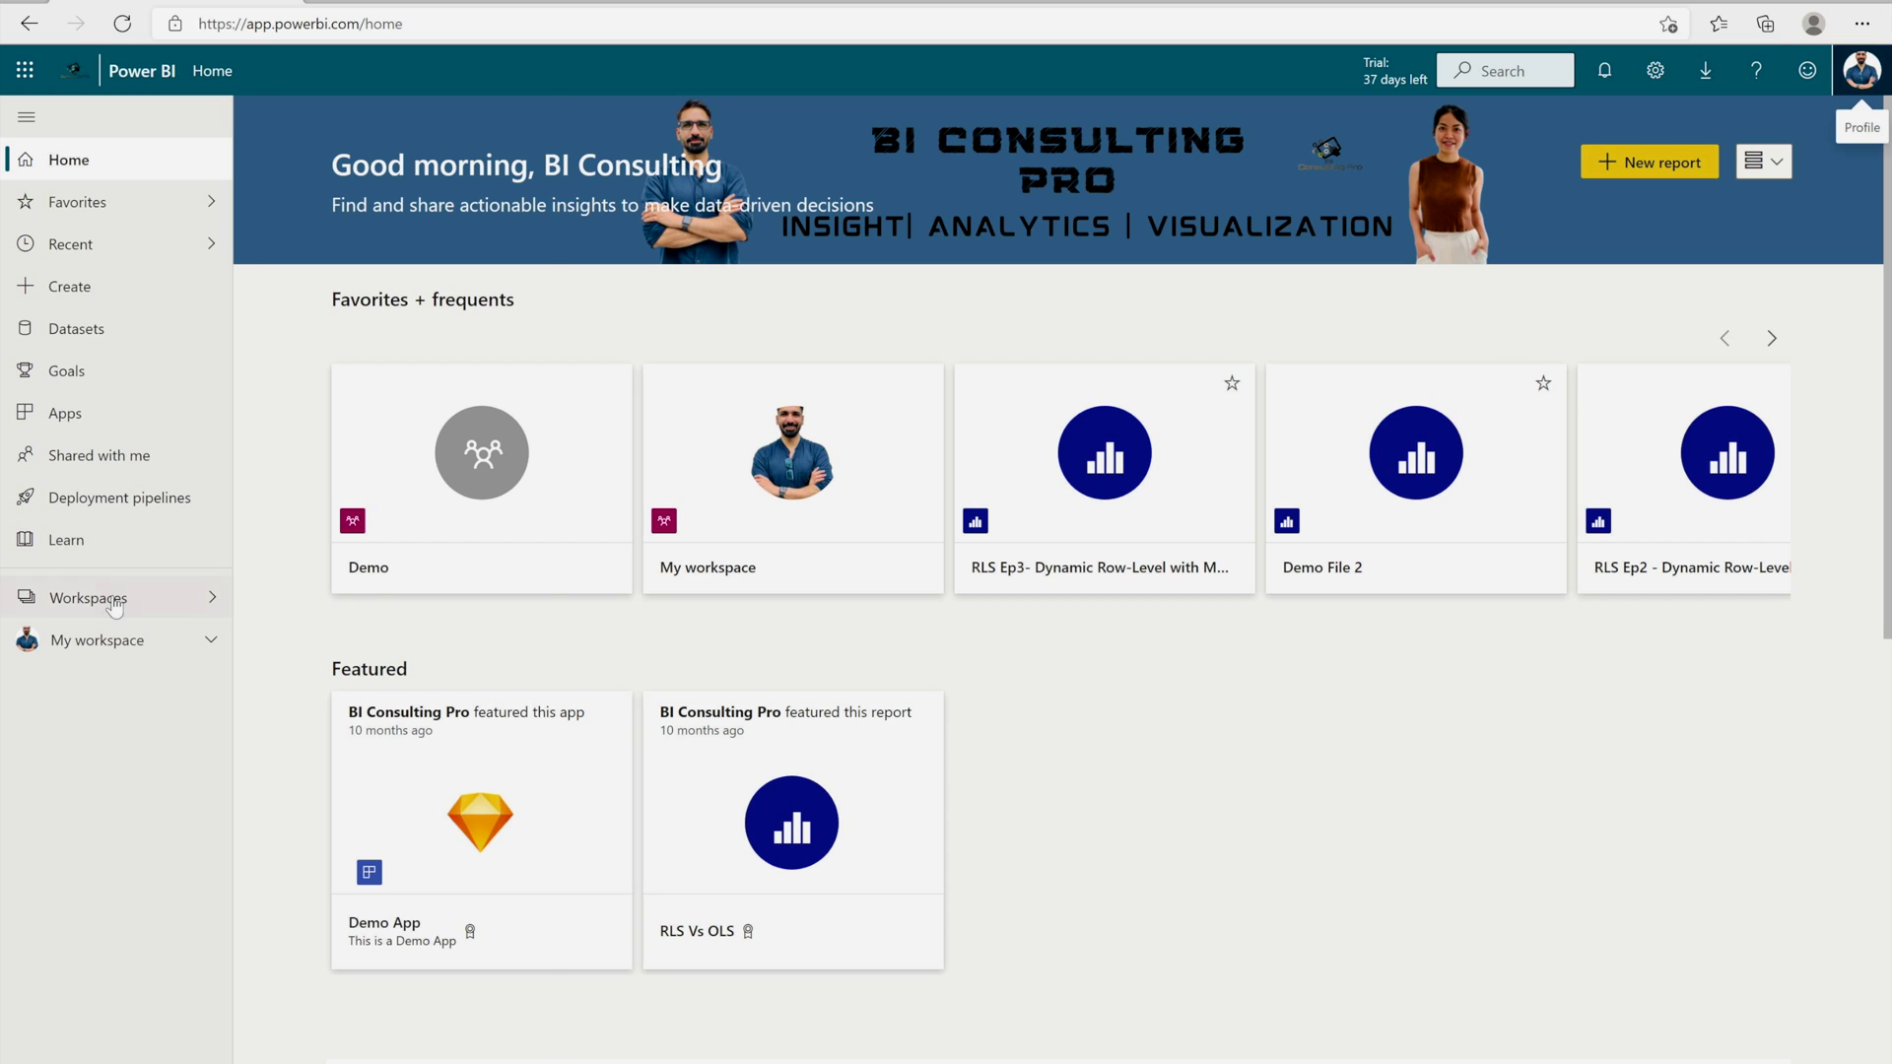
# Open the row-level security settings of the RLS Ep6 - Demo File dataset in the Demo workspace.
pyautogui.click(116, 606)
pyautogui.click(307, 298)
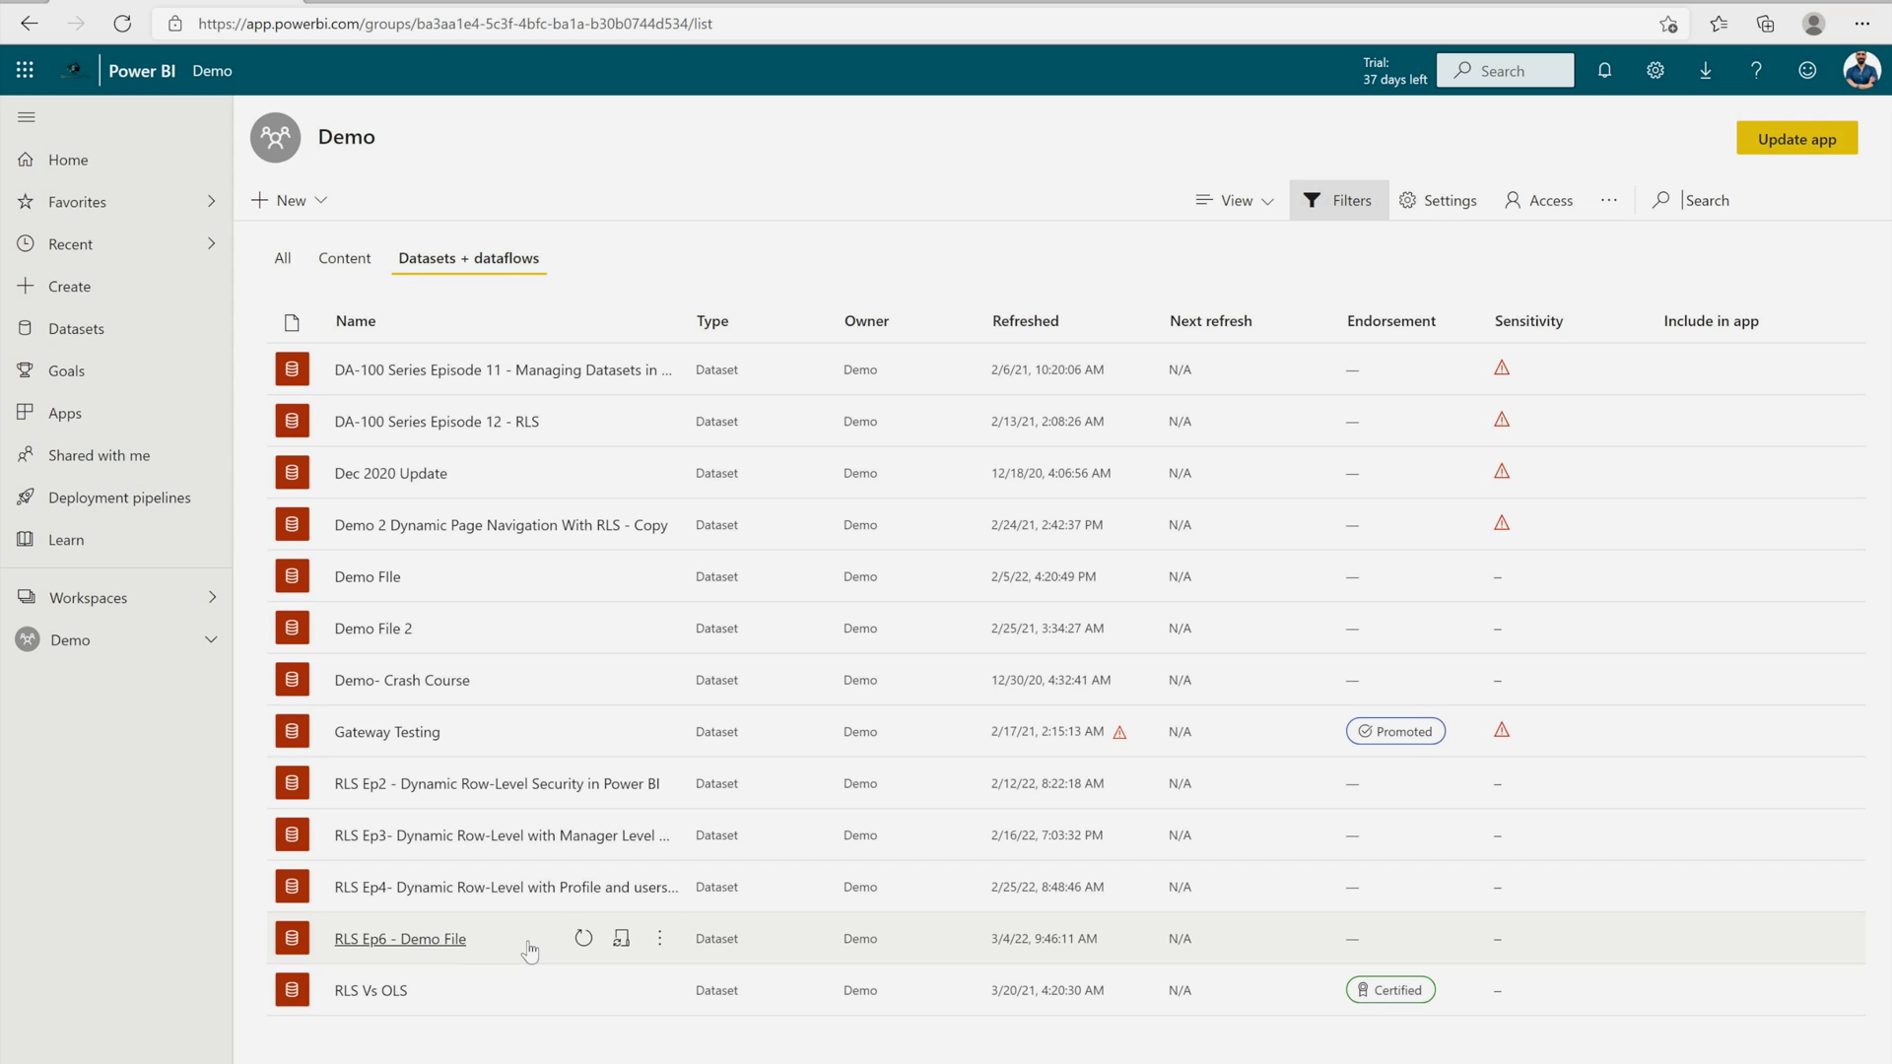
pyautogui.click(660, 941)
pyautogui.click(701, 709)
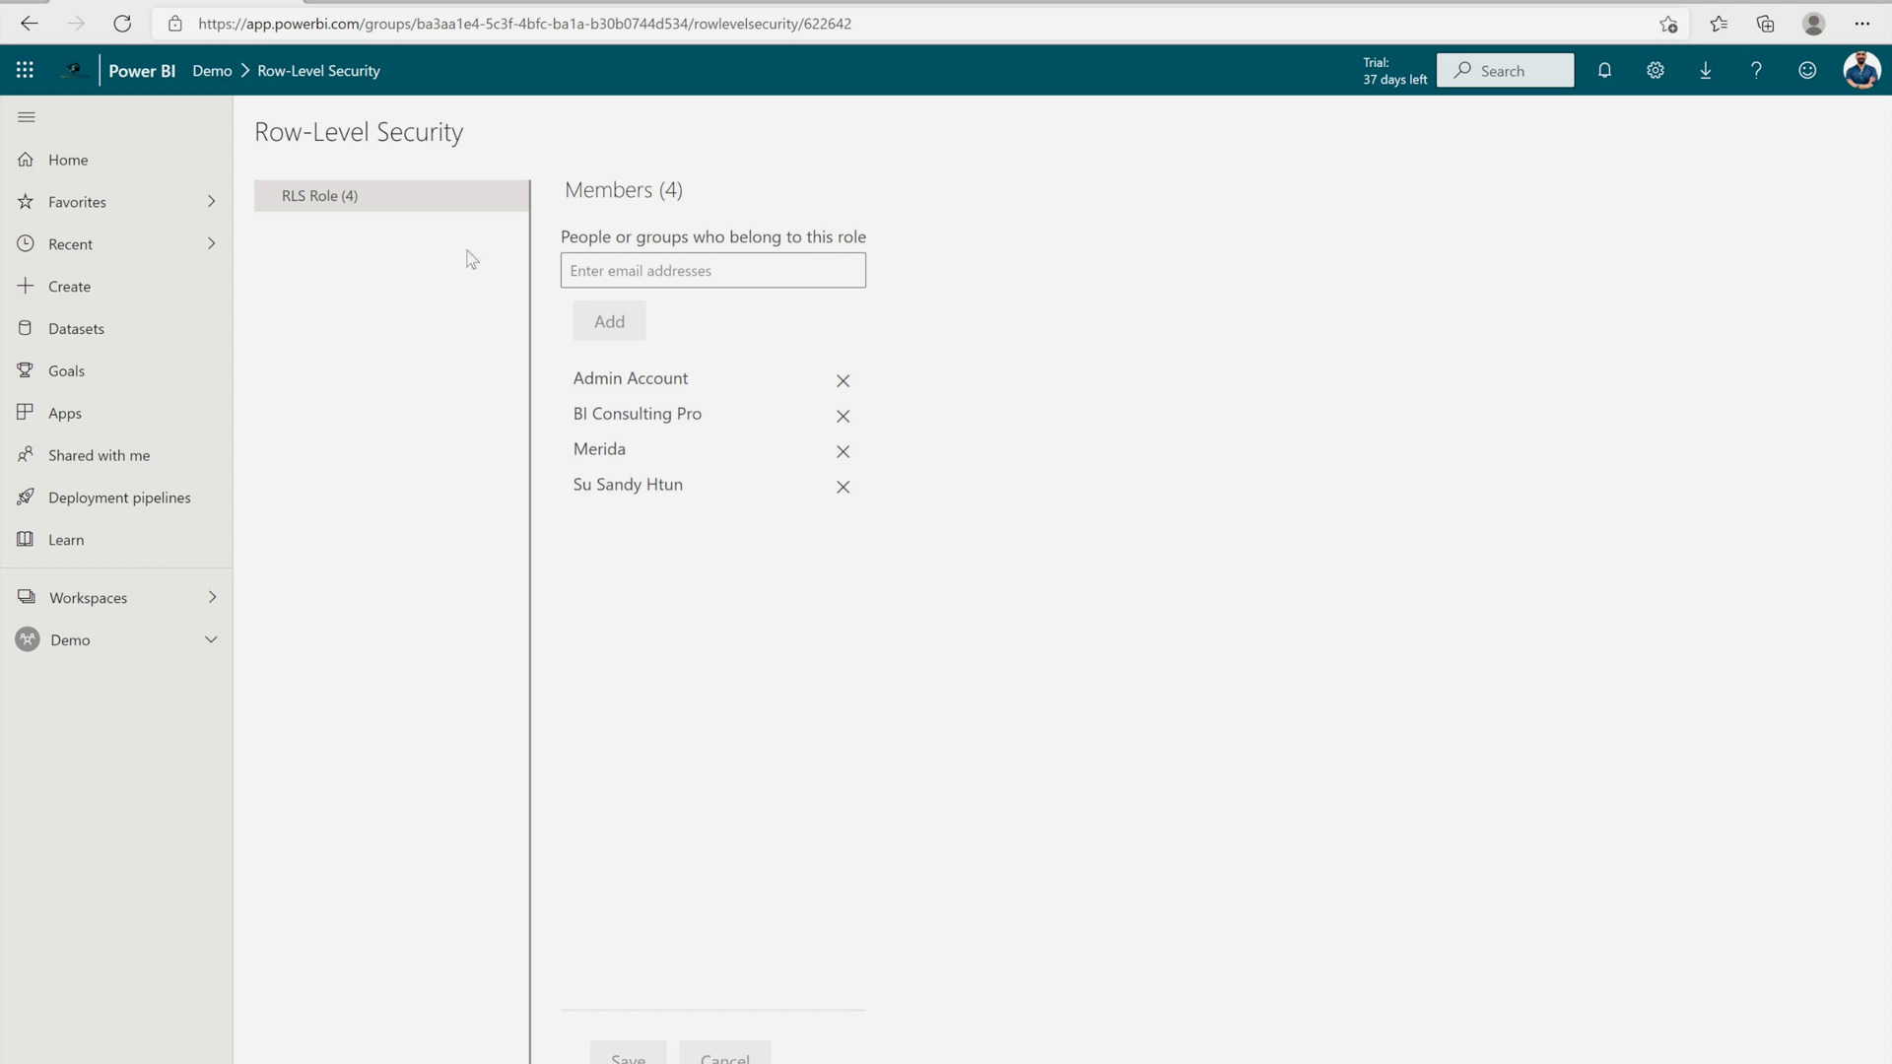
# Test the report as RLS Role and compare the filtered rows with the signed-in account's profile.
pyautogui.moveTo(523, 214)
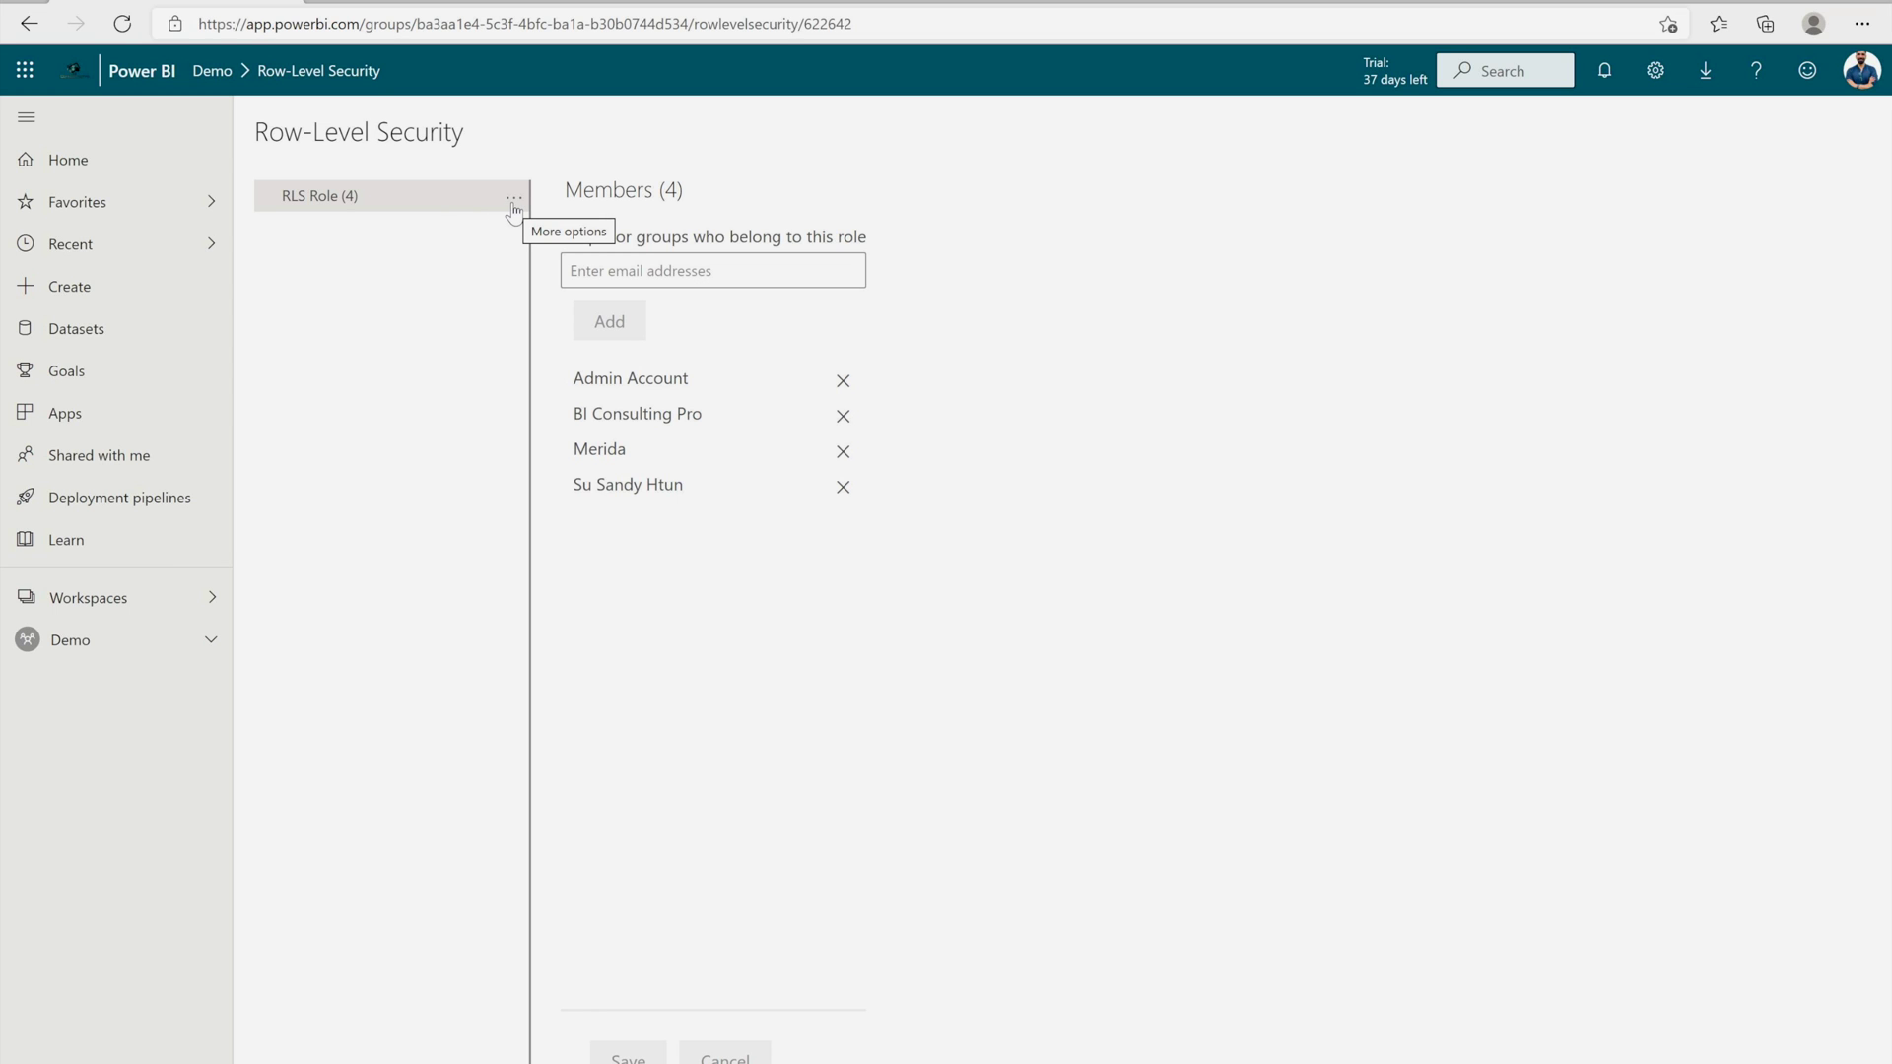
pyautogui.click(514, 202)
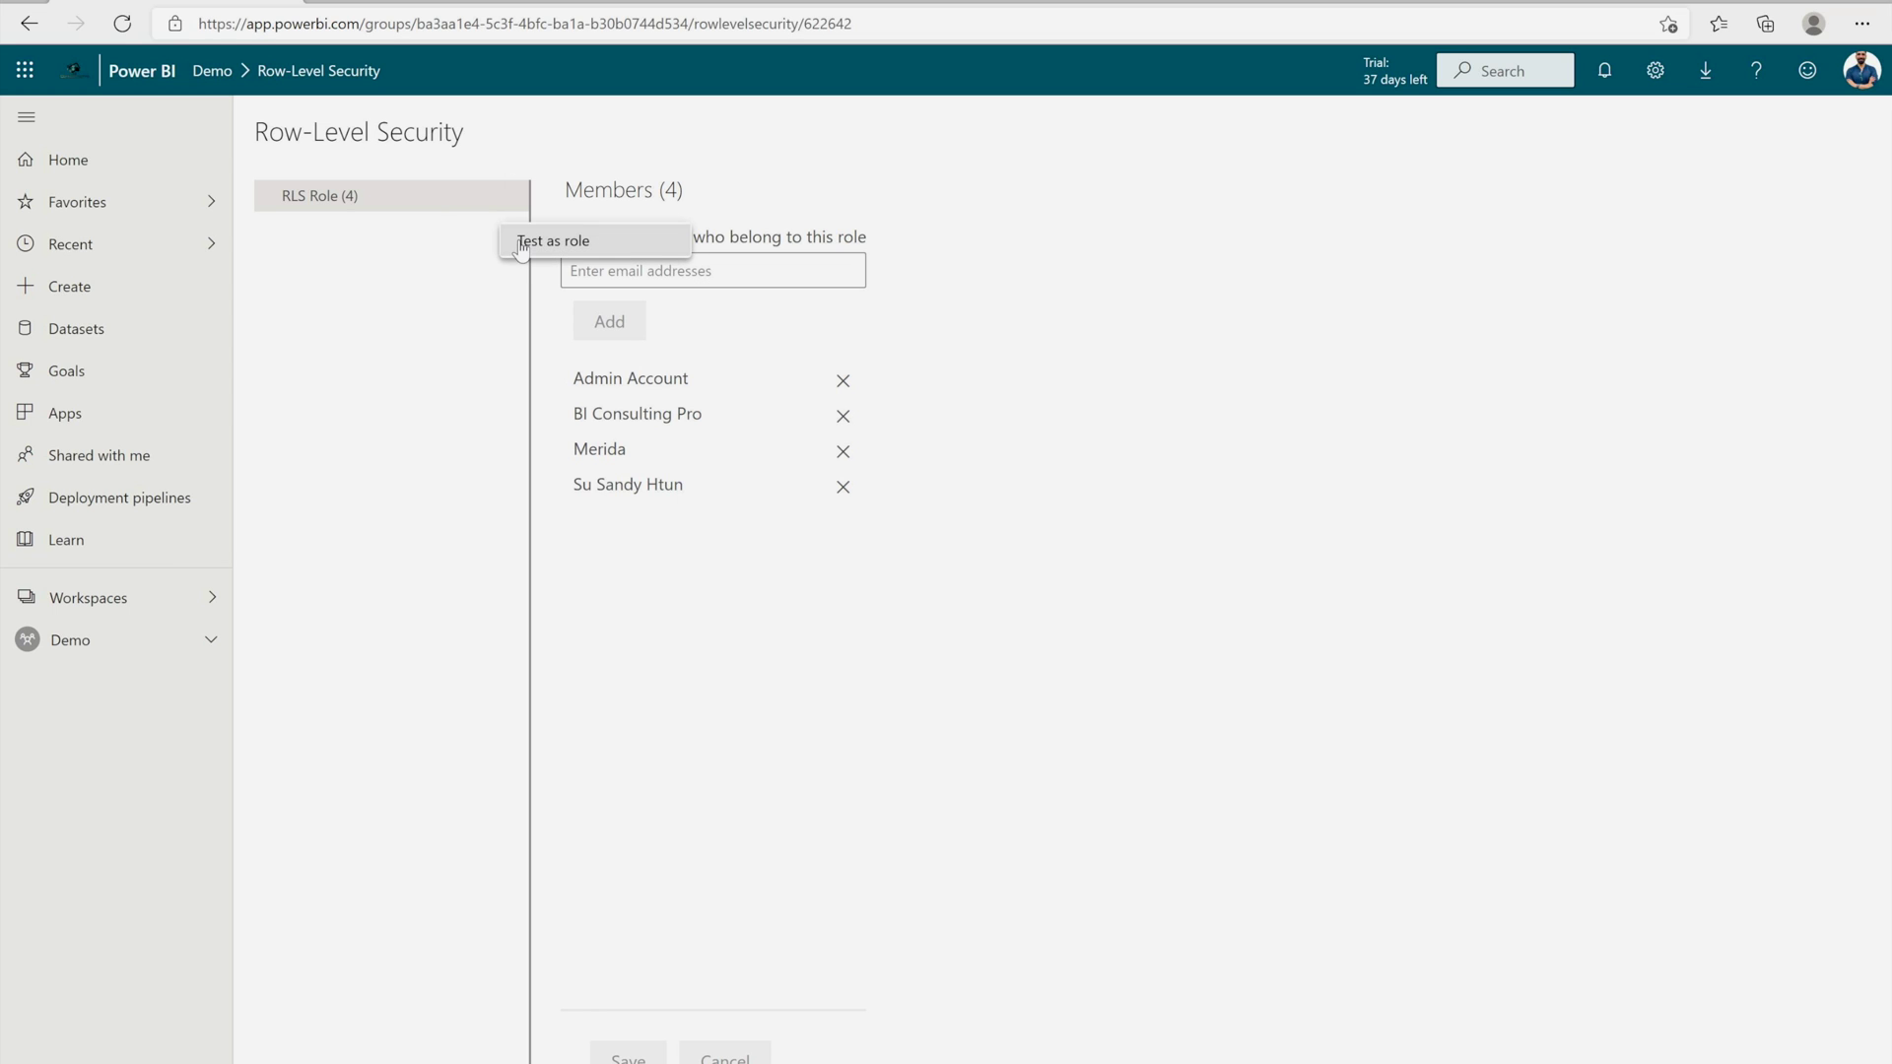
pyautogui.click(530, 245)
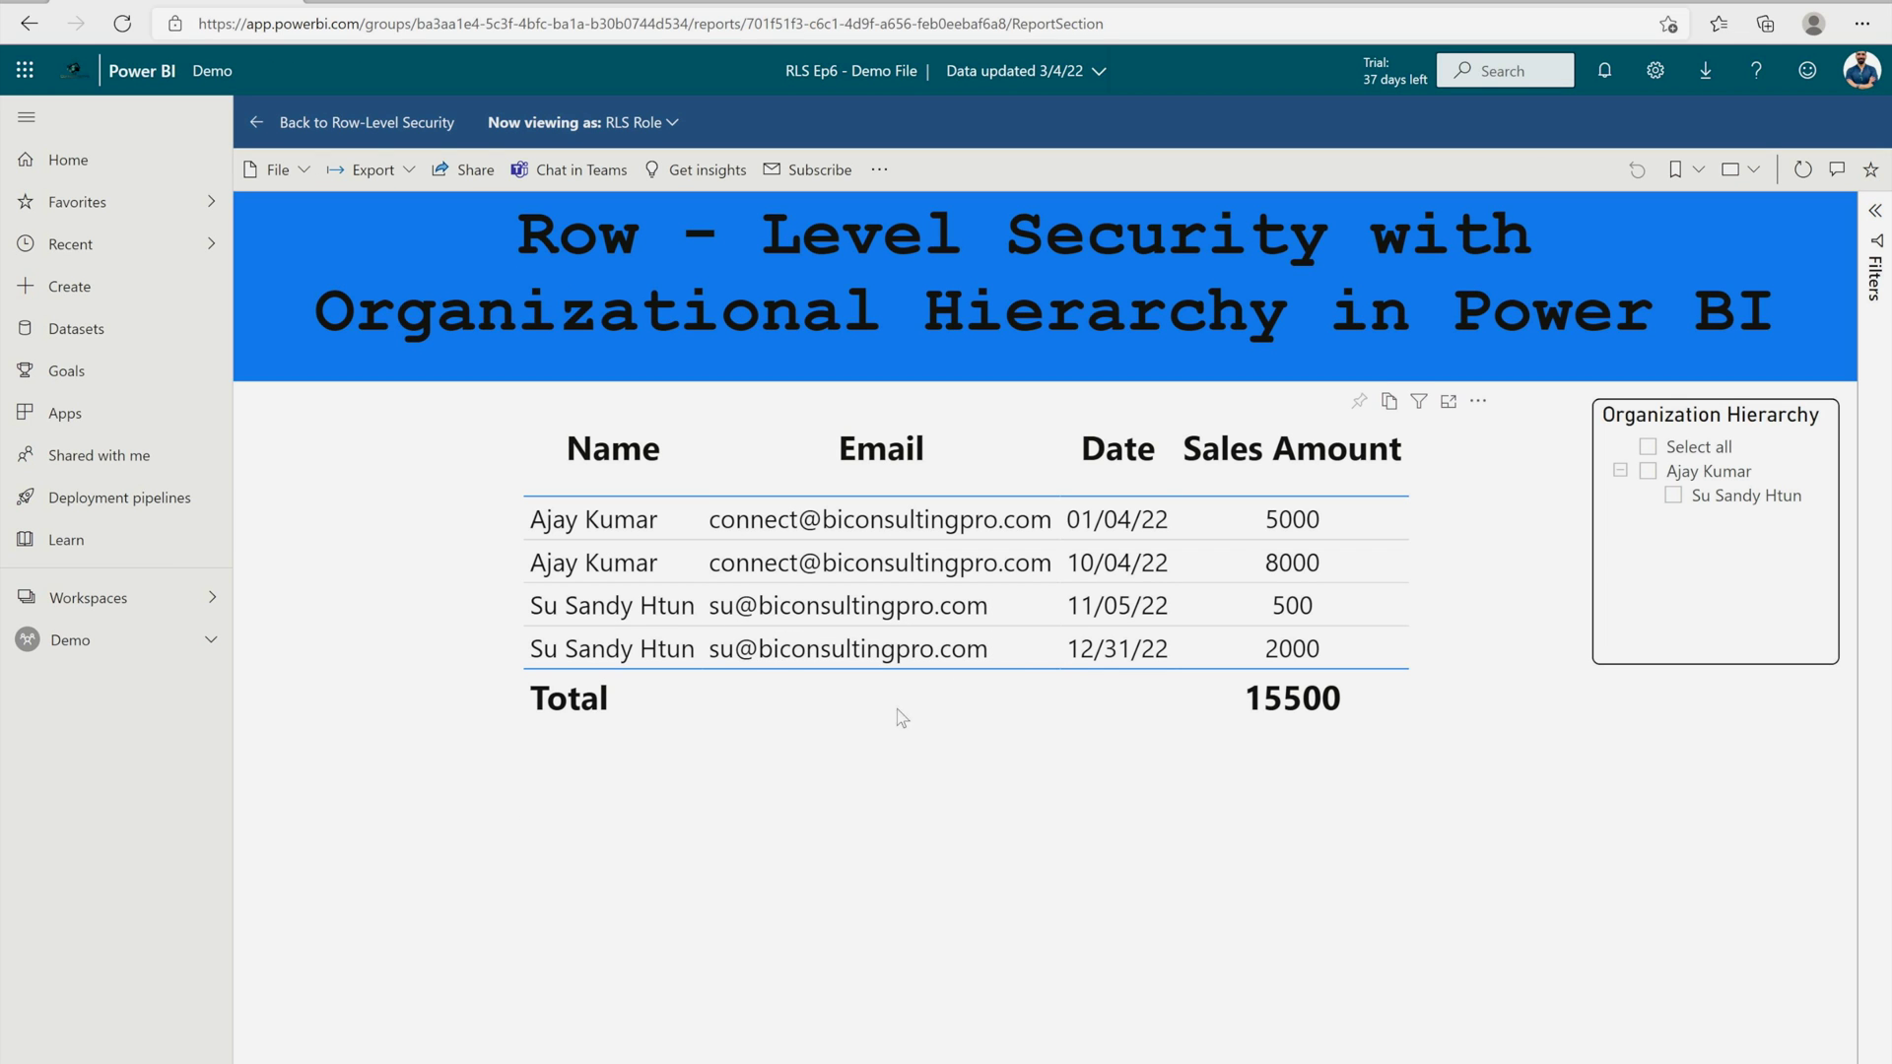
pyautogui.click(1862, 79)
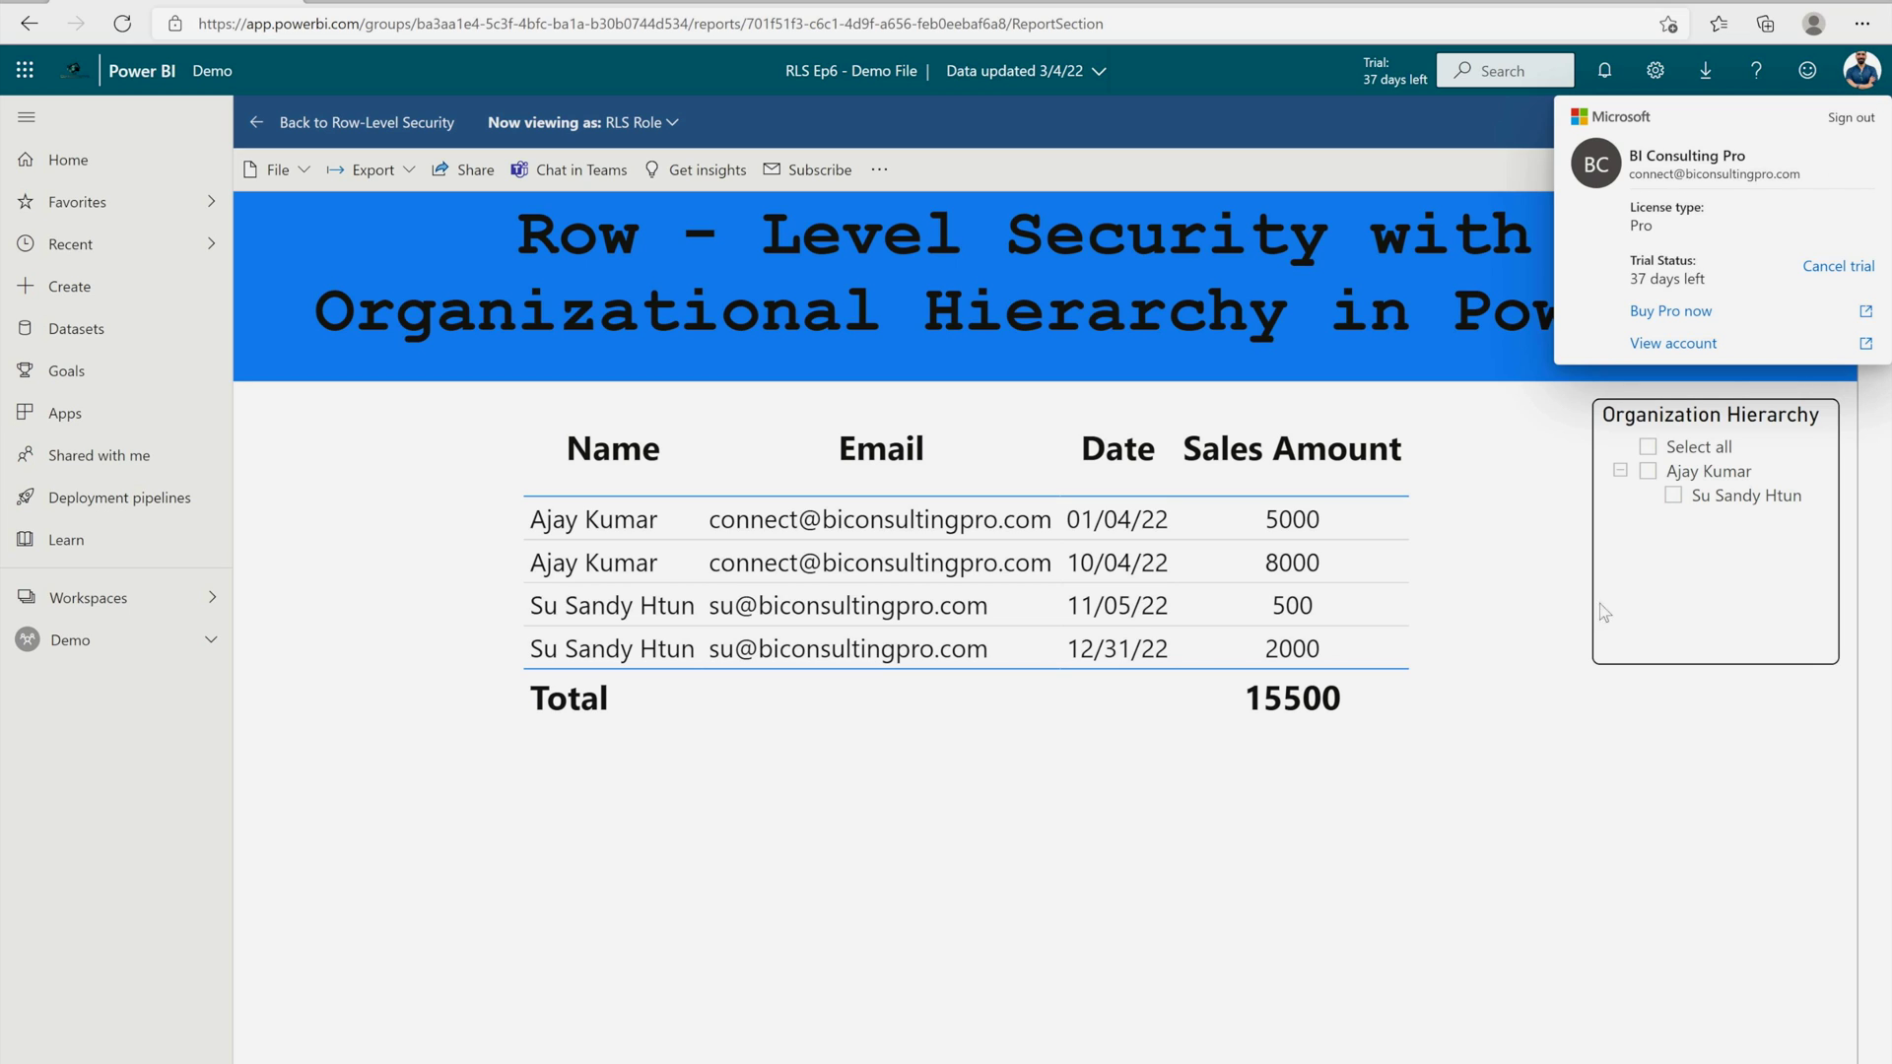
pyautogui.click(1562, 811)
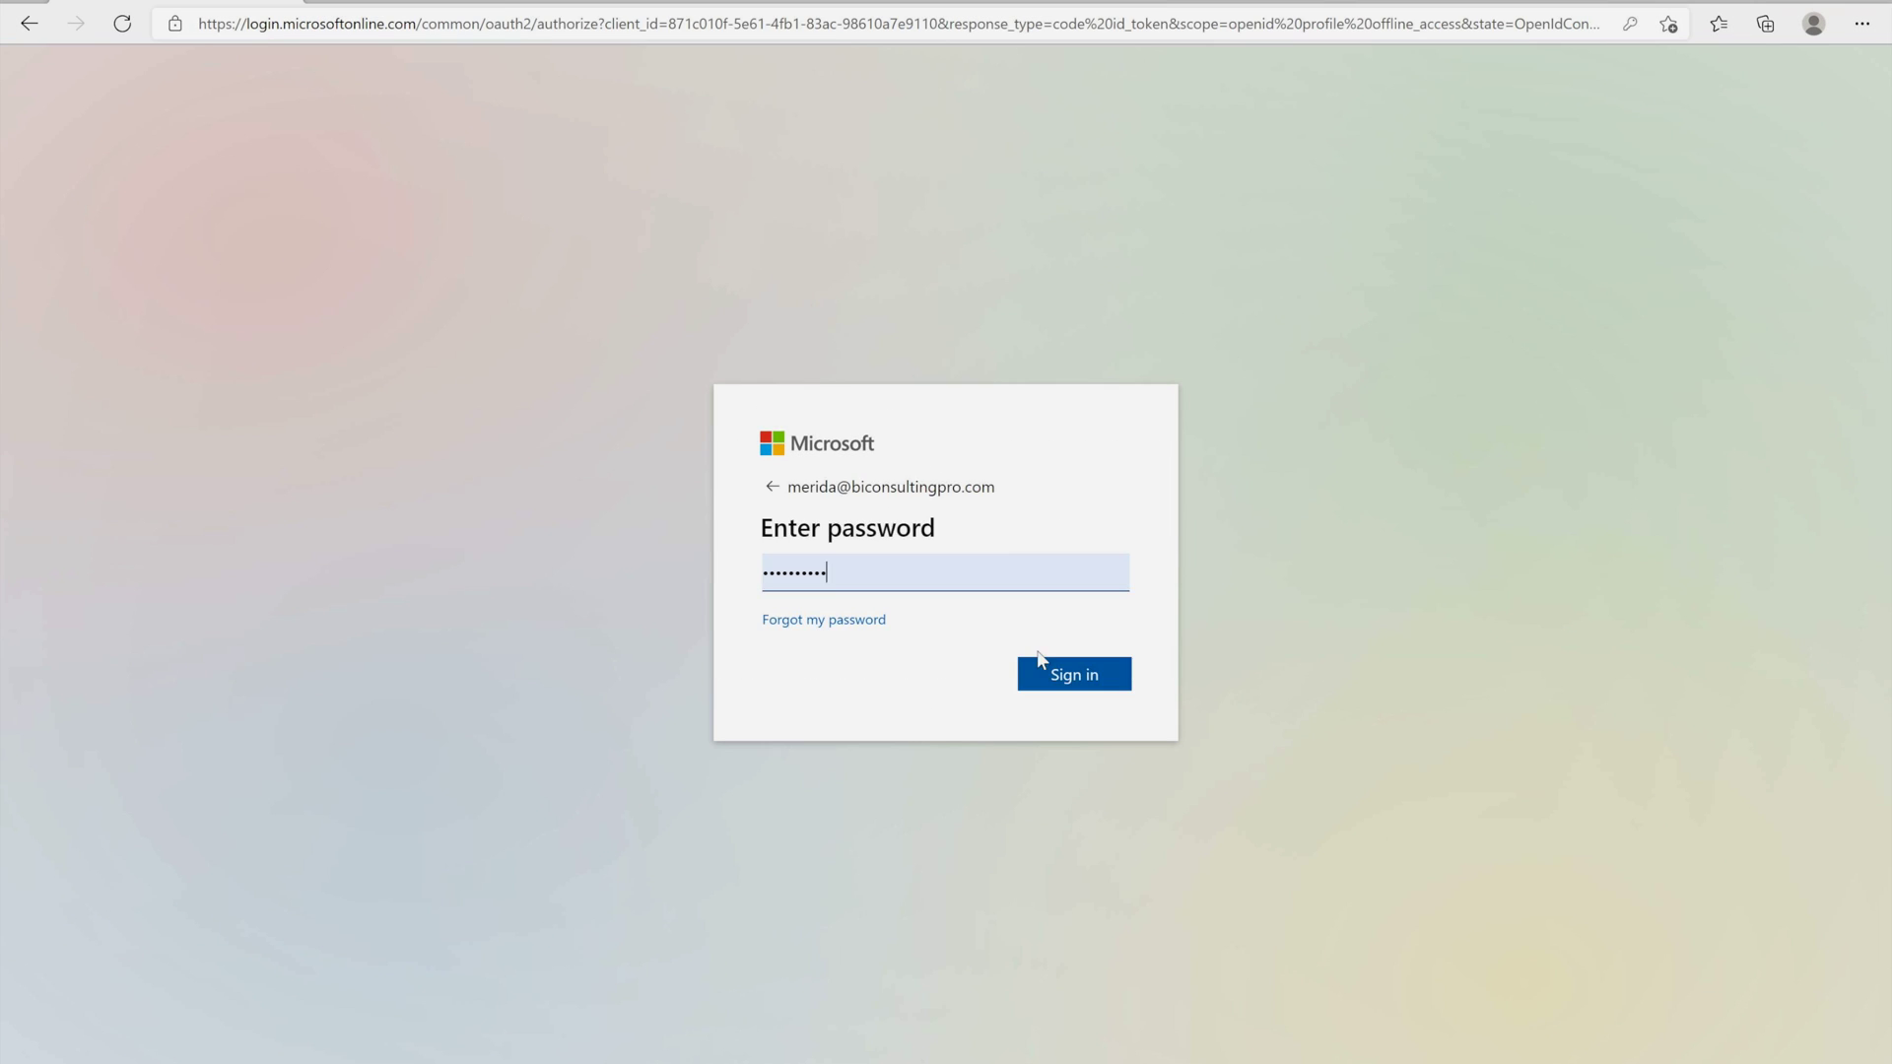
# Submit the account password to sign in as another role member, and open the shared RLS Ep6 - Demo File report.
pyautogui.click(1039, 668)
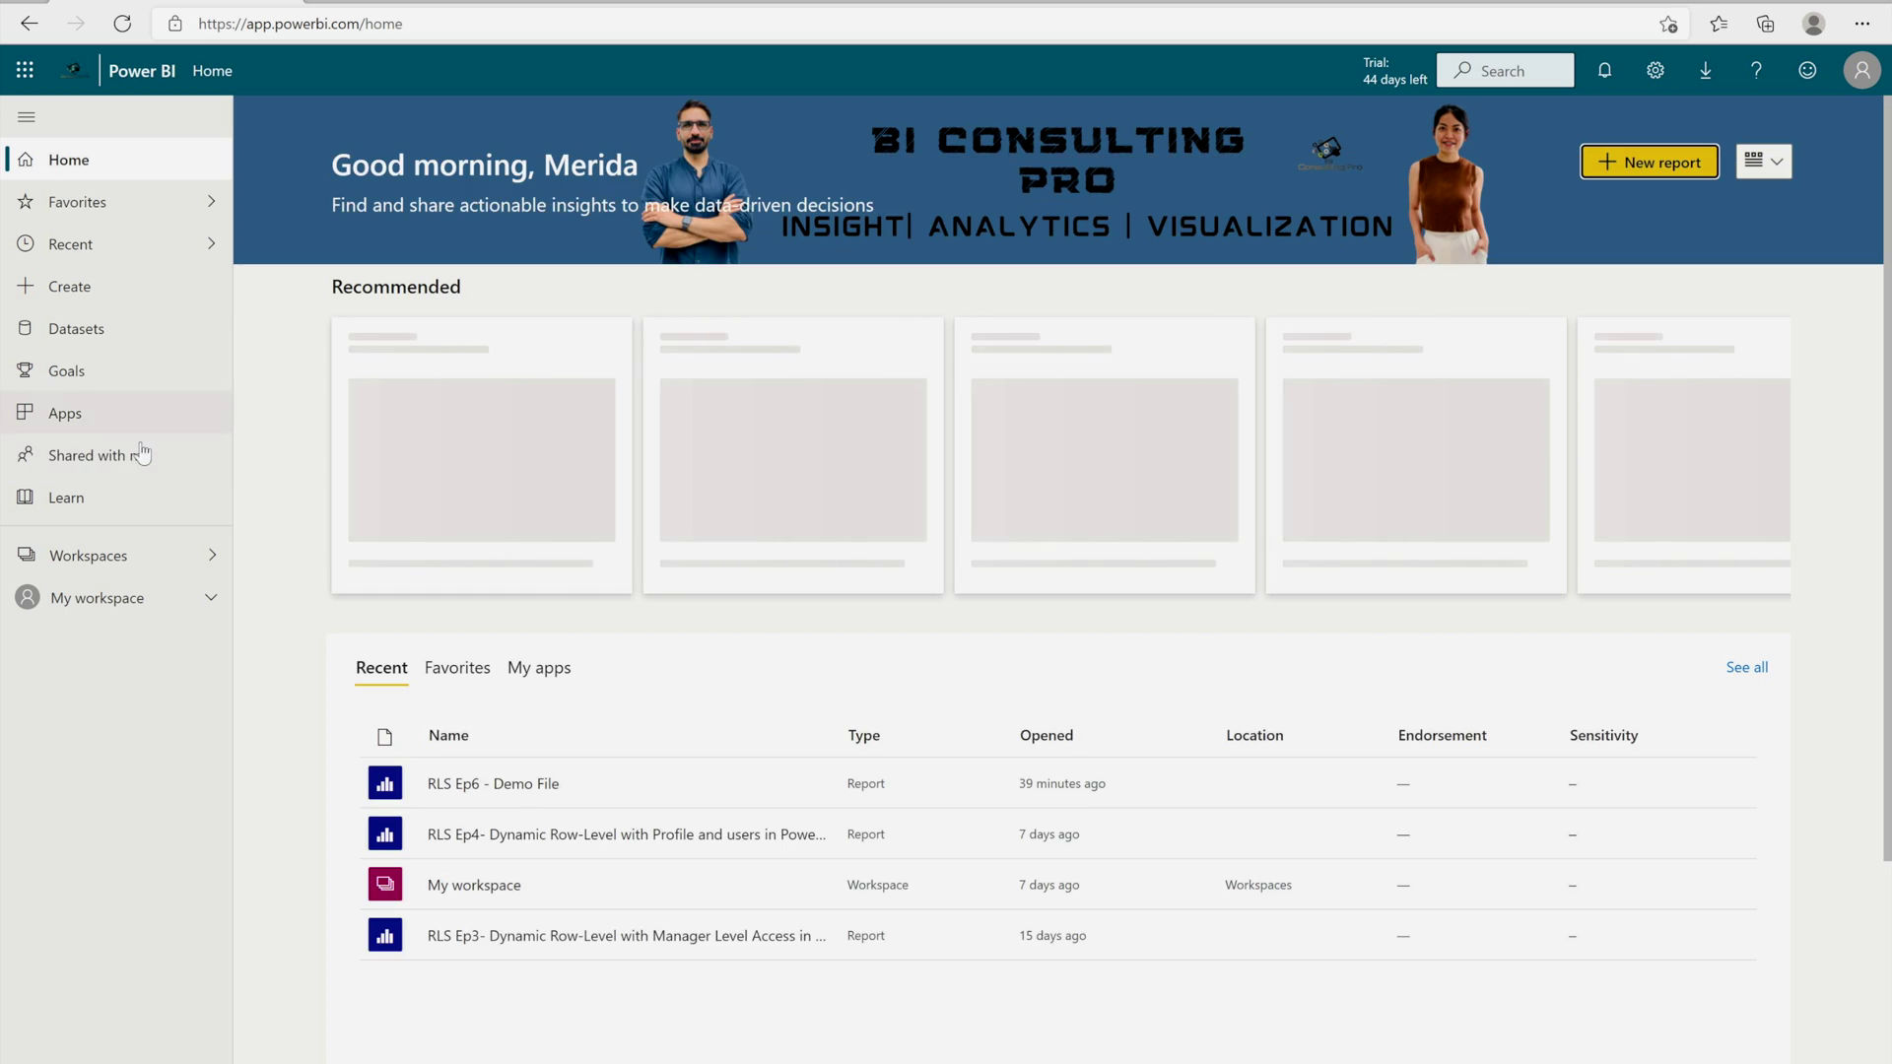
pyautogui.click(146, 438)
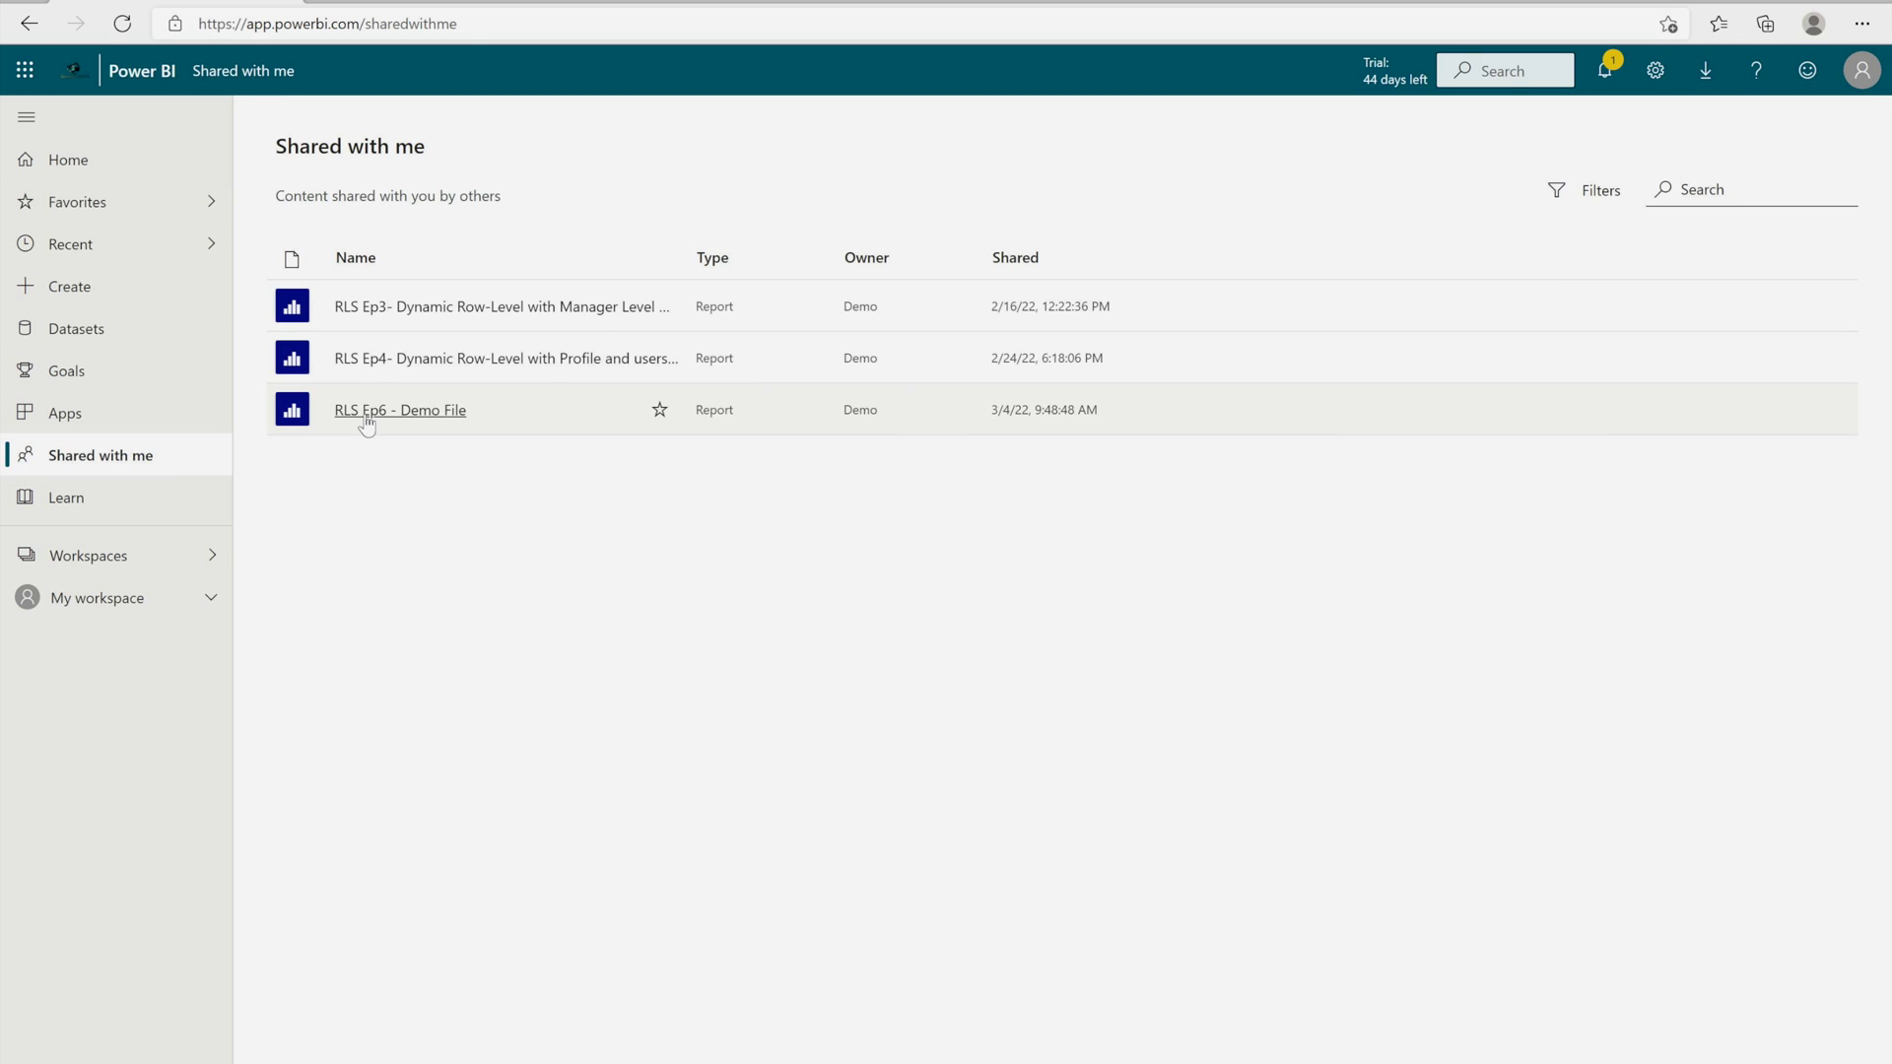
pyautogui.click(366, 412)
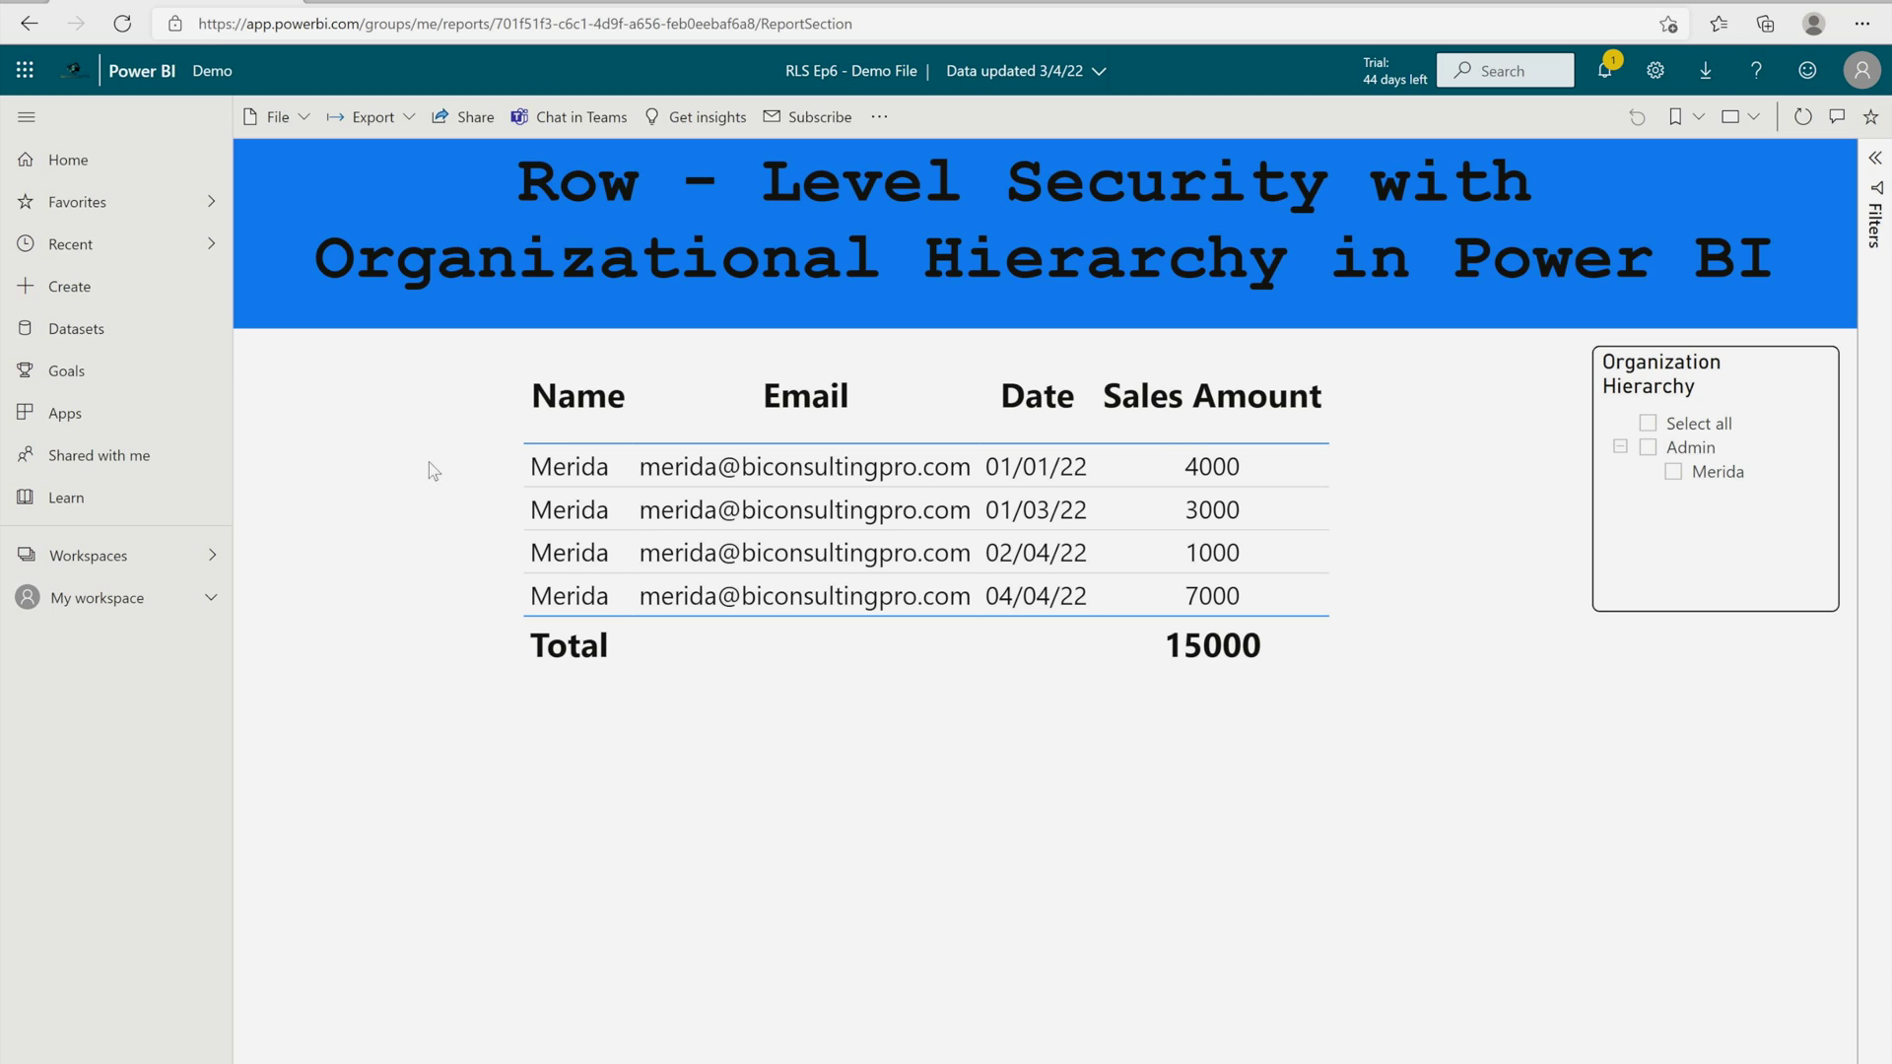